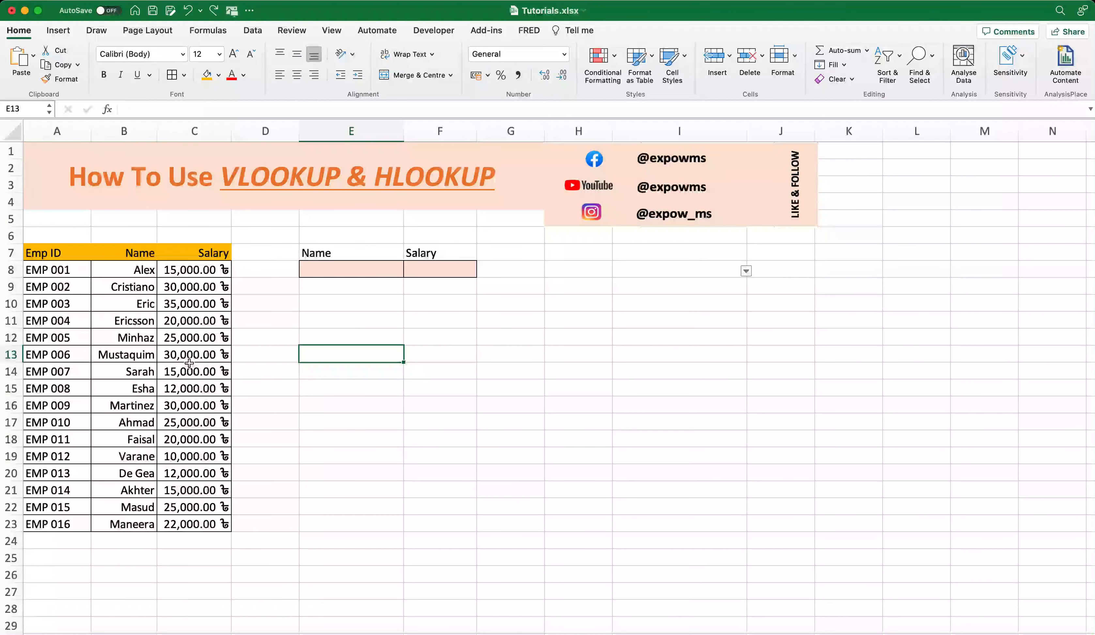
# Step: Enter the name of employee EMP 005 from the table in cell E8 under Name
pyautogui.moveTo(27, 252); pyautogui.dragTo(202, 524)
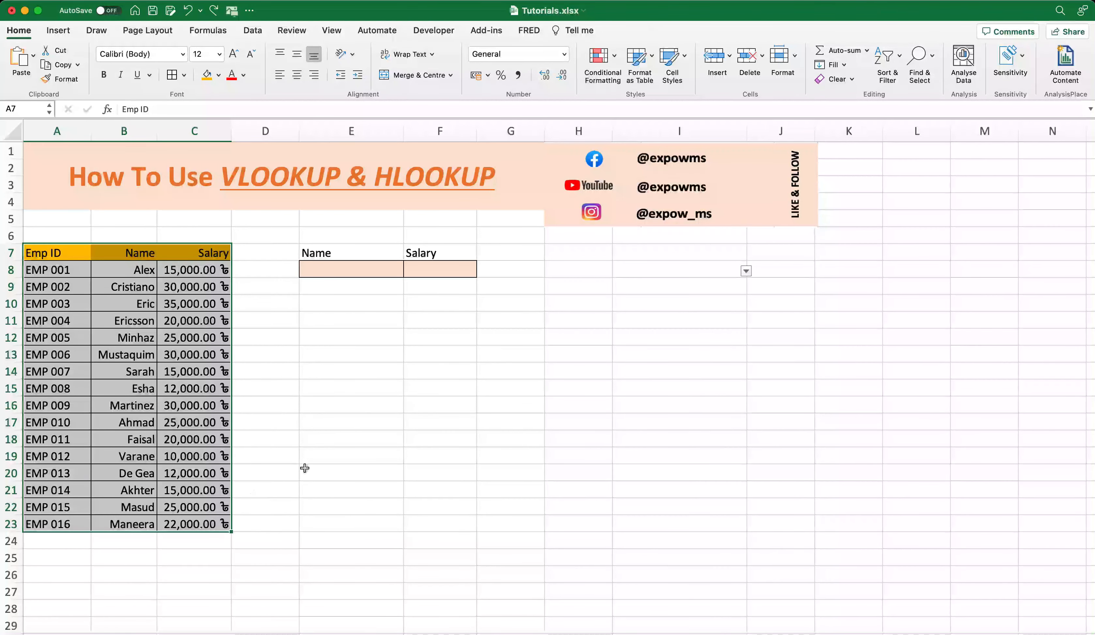
pyautogui.click(364, 436)
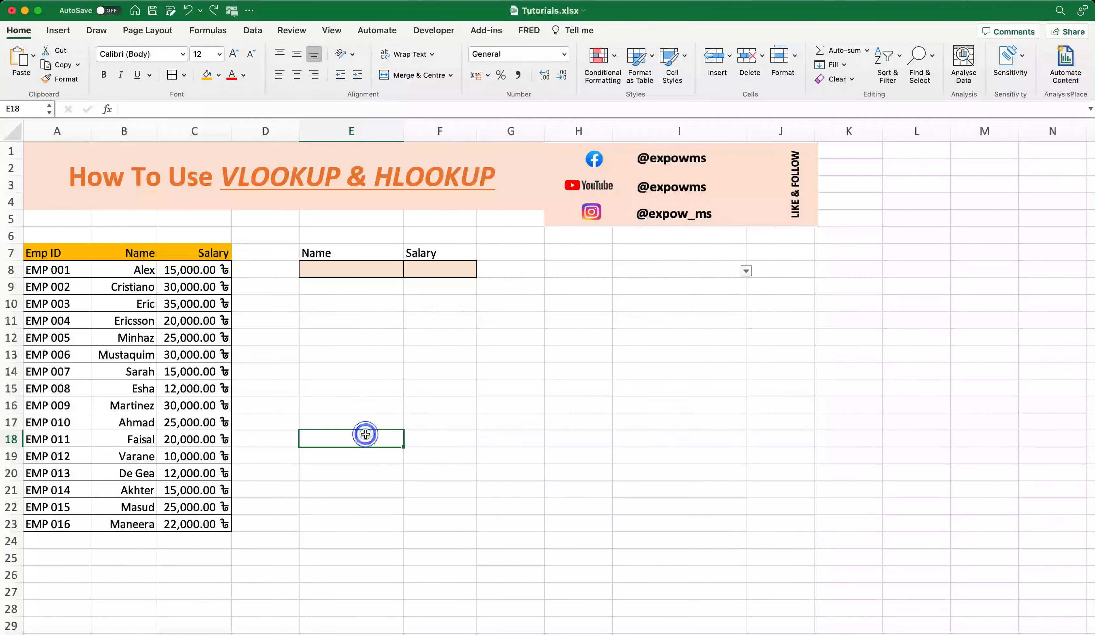
pyautogui.click(341, 270)
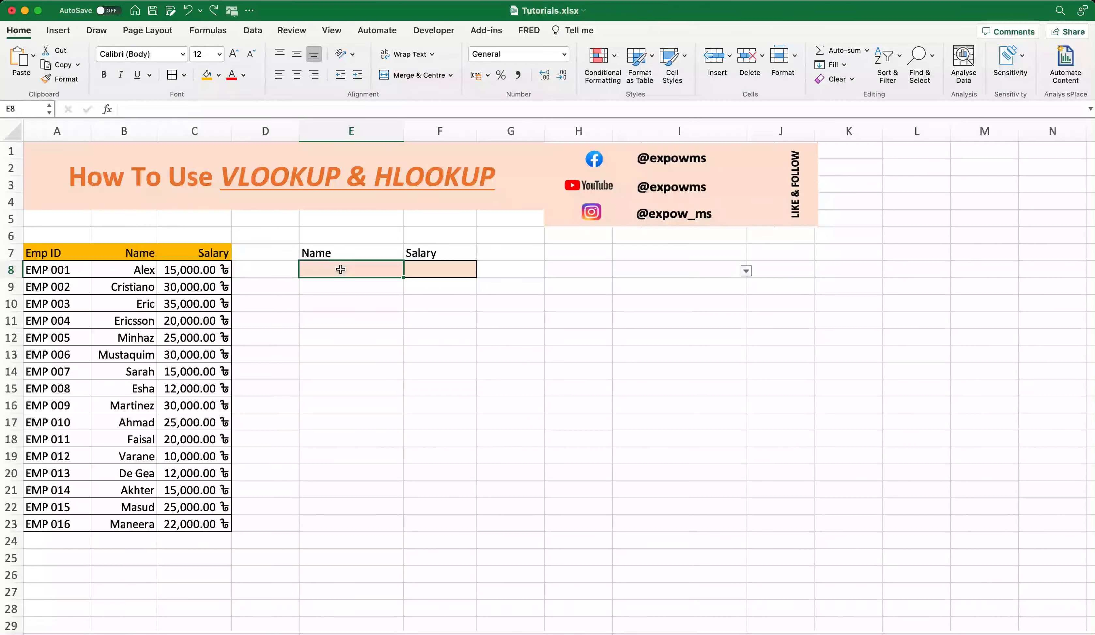
pyautogui.write('Minhaz')
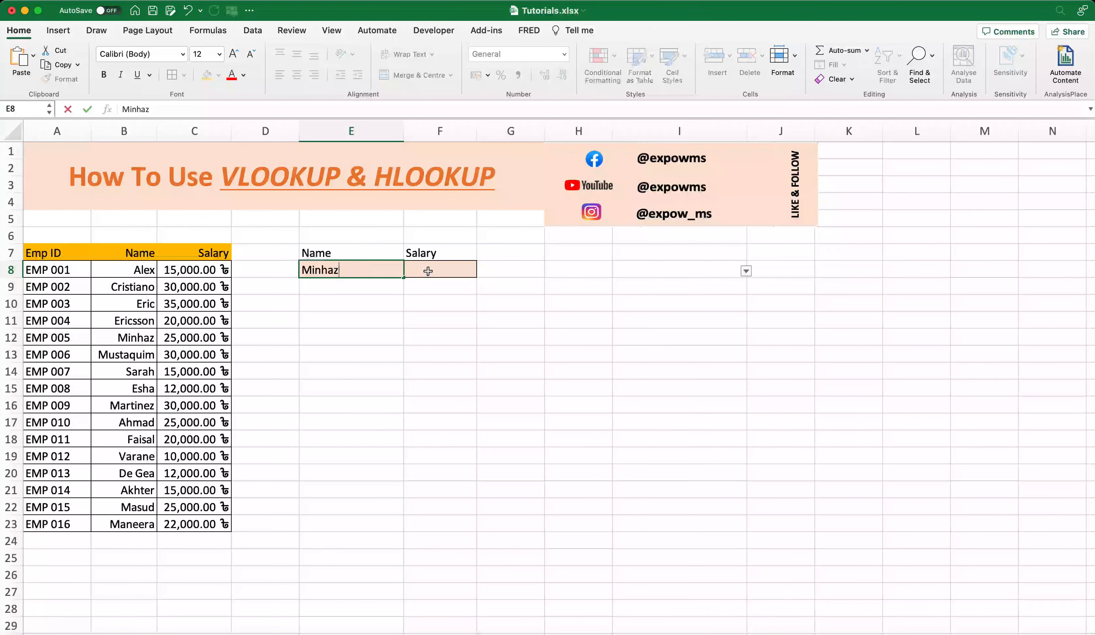
# Step: Begin a VLOOKUP formula in cell F8 under Salary with E8 as the lookup value
pyautogui.click(435, 272)
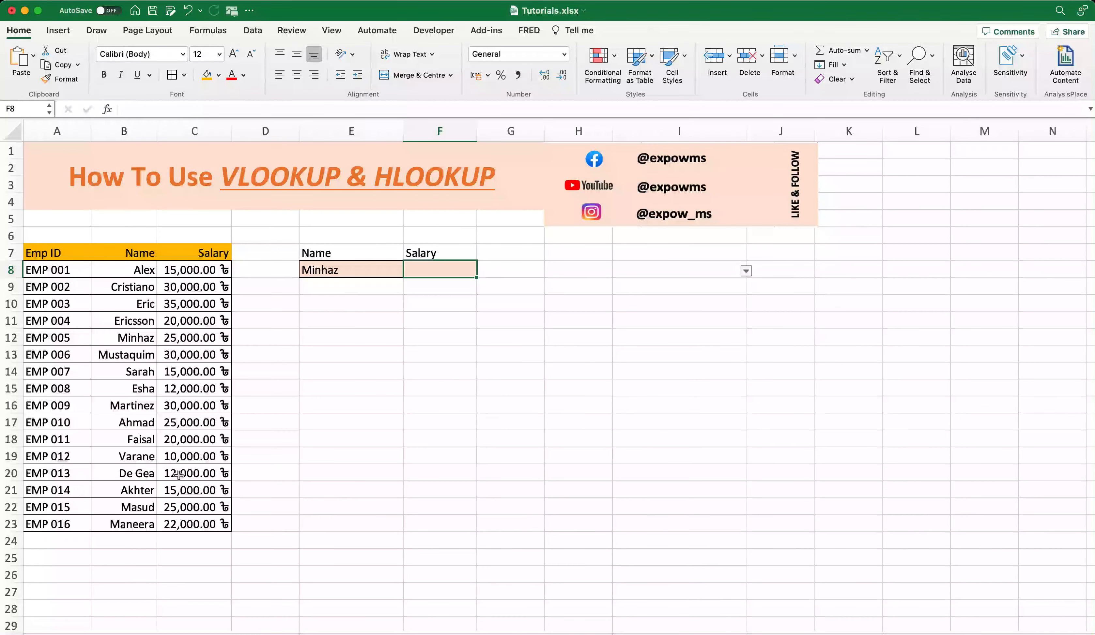
pyautogui.click(458, 271)
pyautogui.click(436, 271)
pyautogui.write('=')
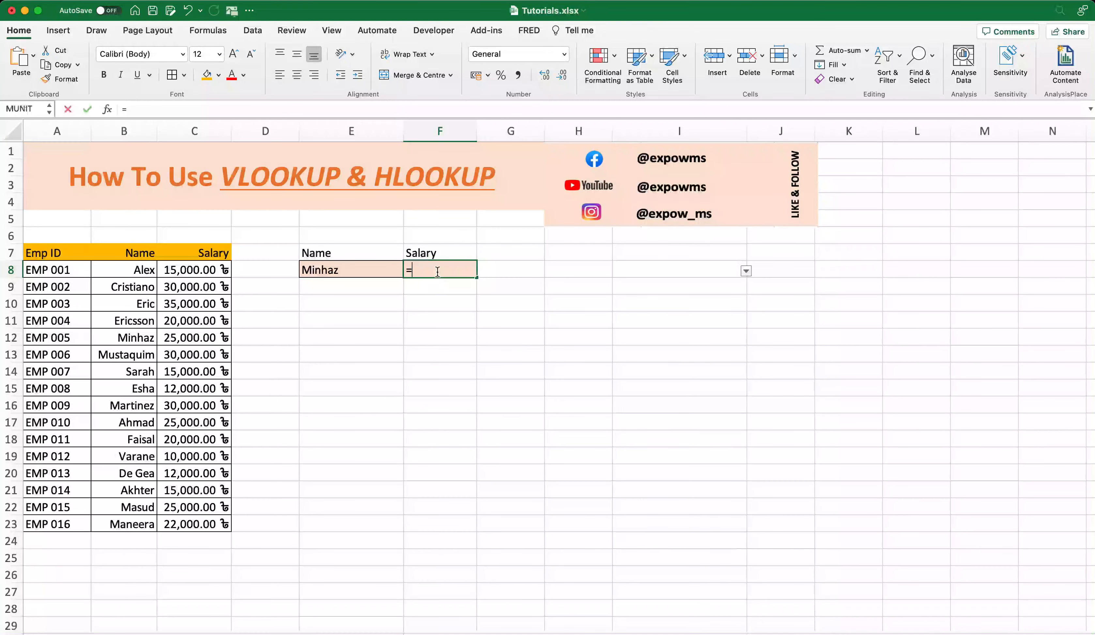
pyautogui.write('VL')
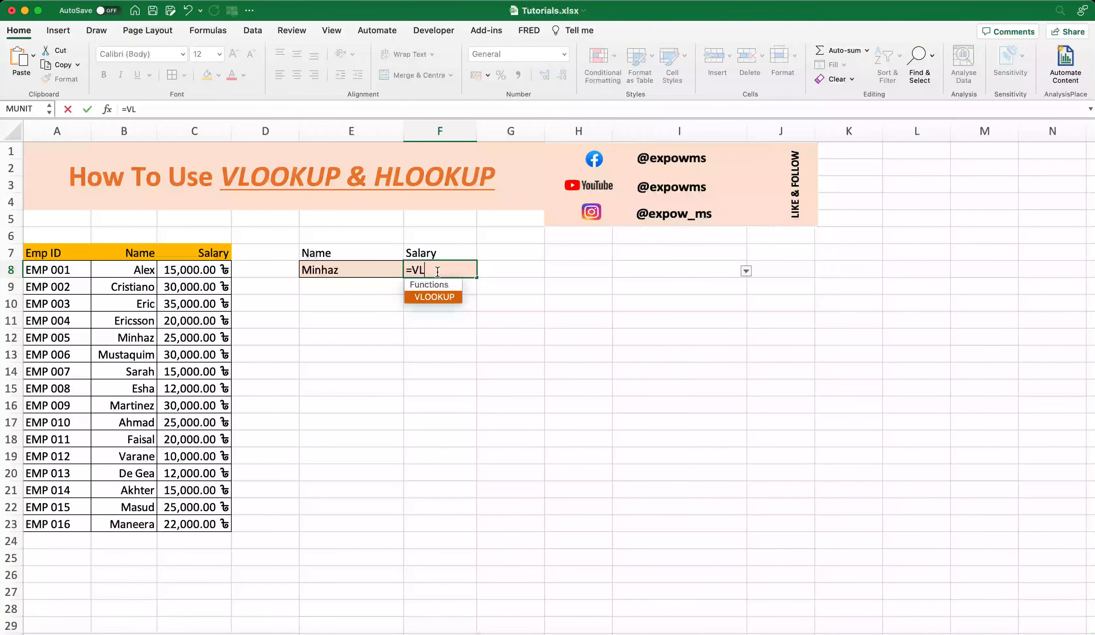
pyautogui.write('OOKUP(')
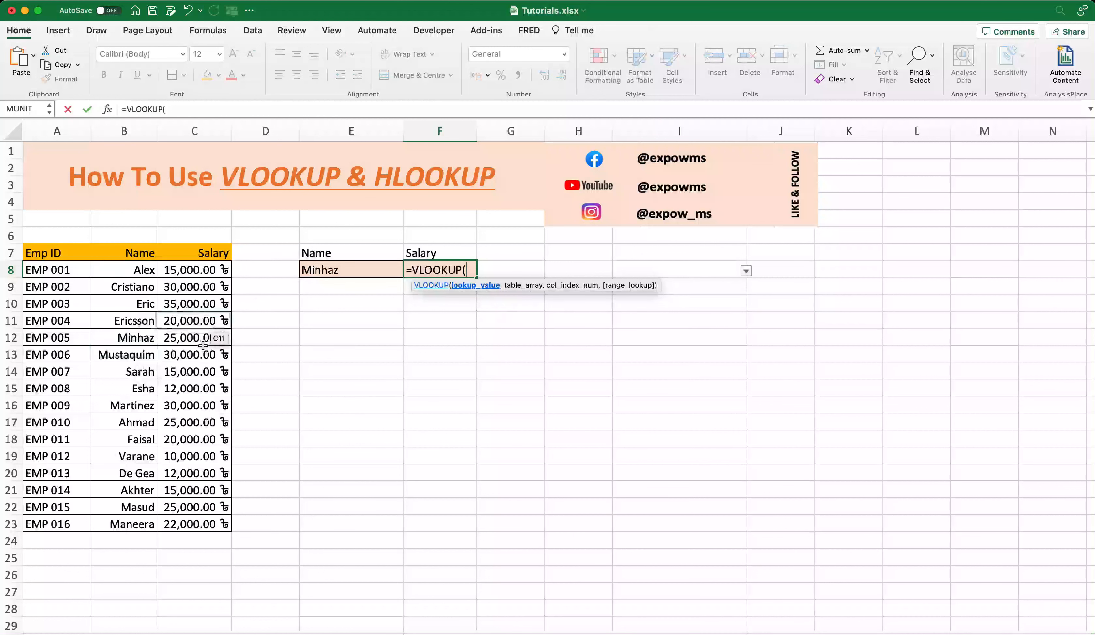
pyautogui.click(360, 271)
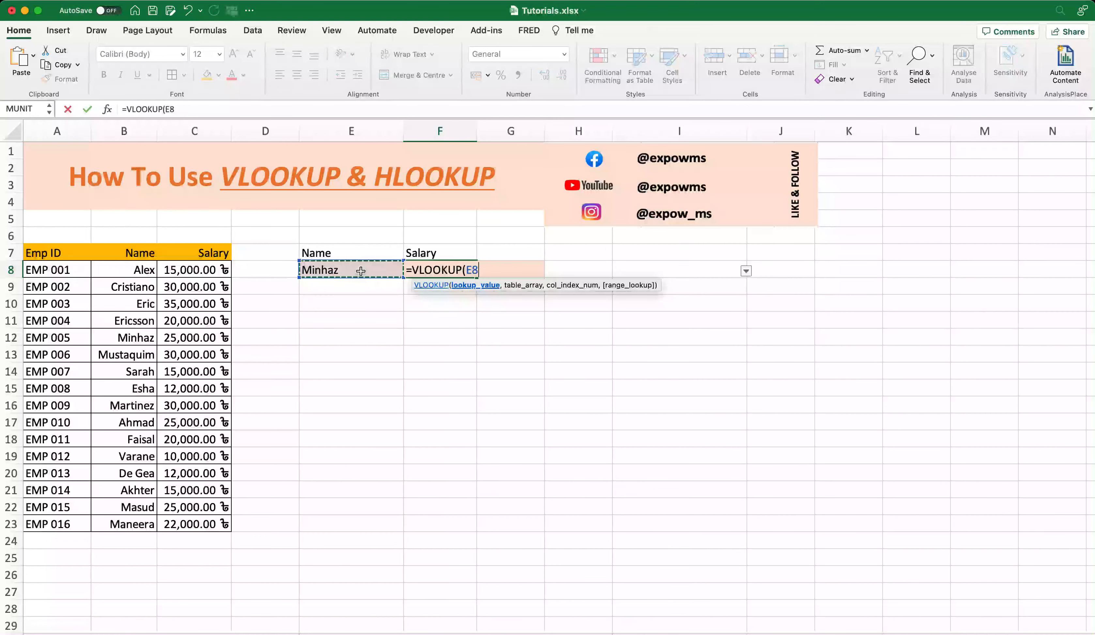
pyautogui.write(',')
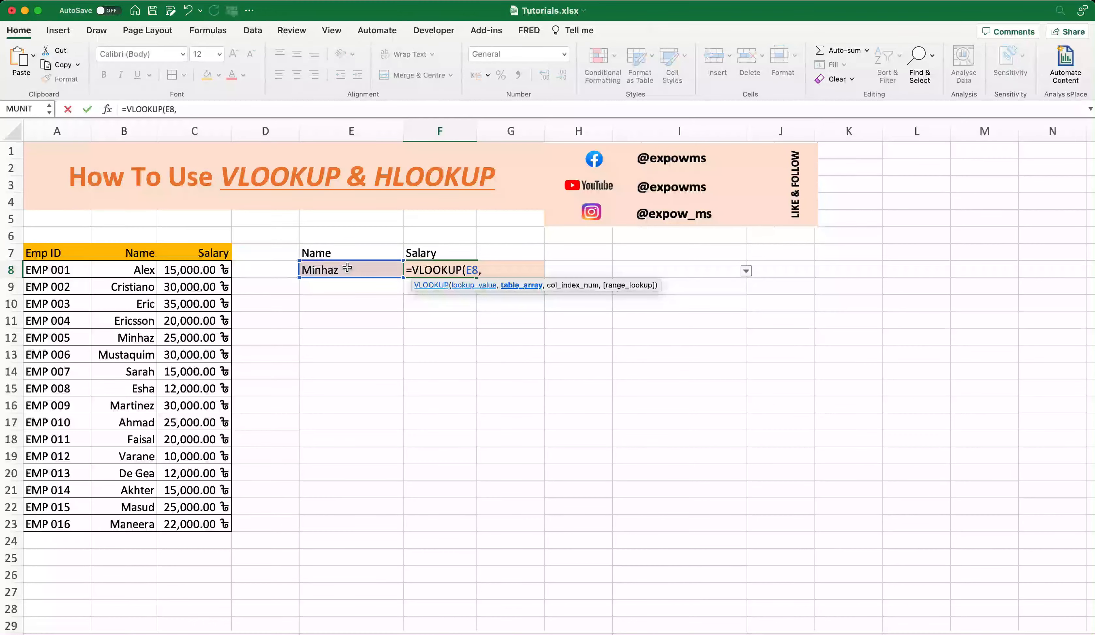
# Step: Set the formula's table array to the Name and Salary columns as the absolute range $B$7:$C$23
pyautogui.click(102, 248)
pyautogui.moveTo(166, 324); pyautogui.dragTo(224, 521)
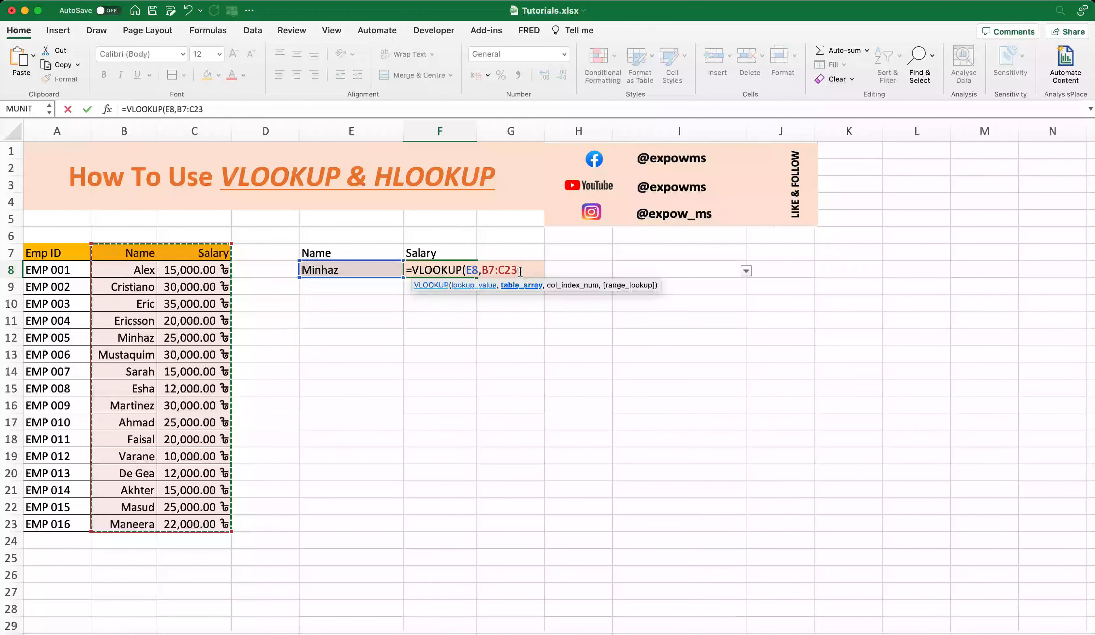
pyautogui.press('F4')
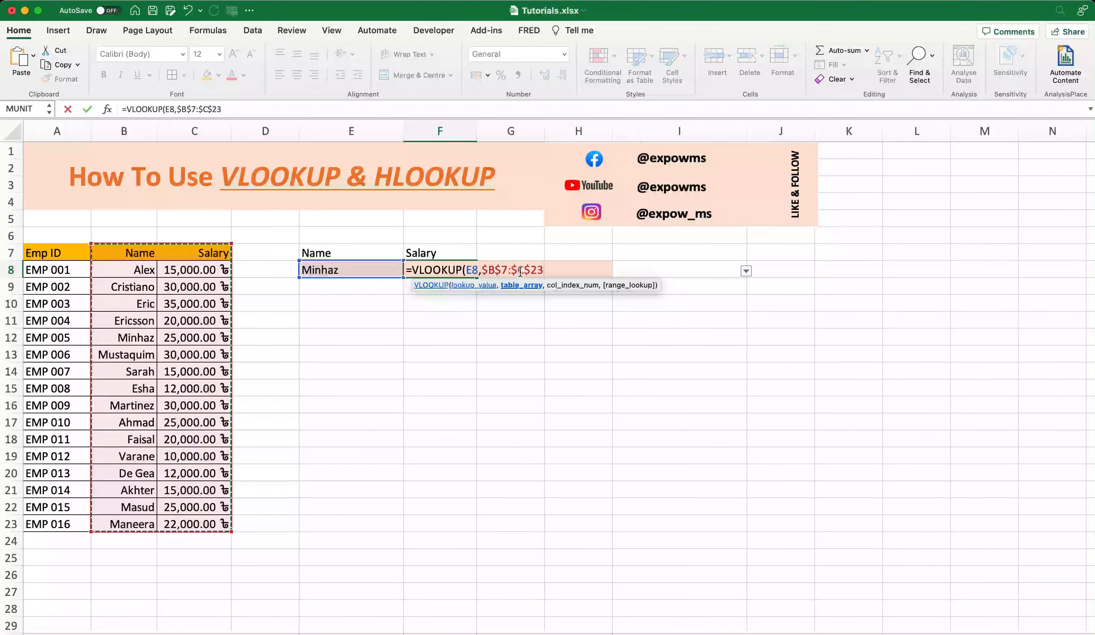
pyautogui.write(',')
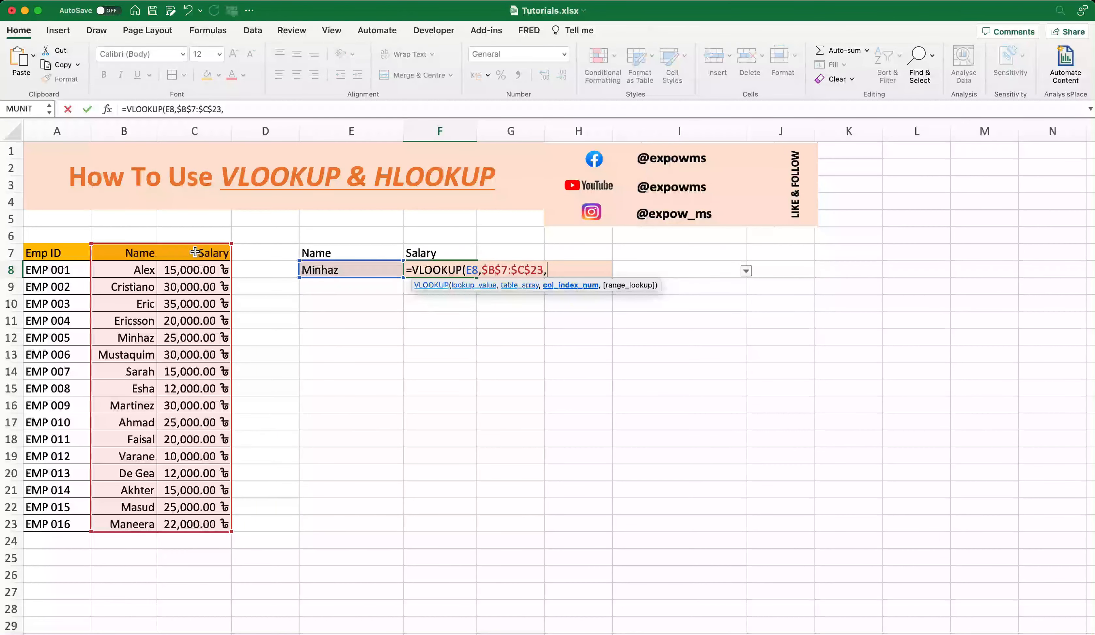
# Step: Complete the VLOOKUP in F8 with column index 2 and FALSE for an exact match
pyautogui.write('2,')
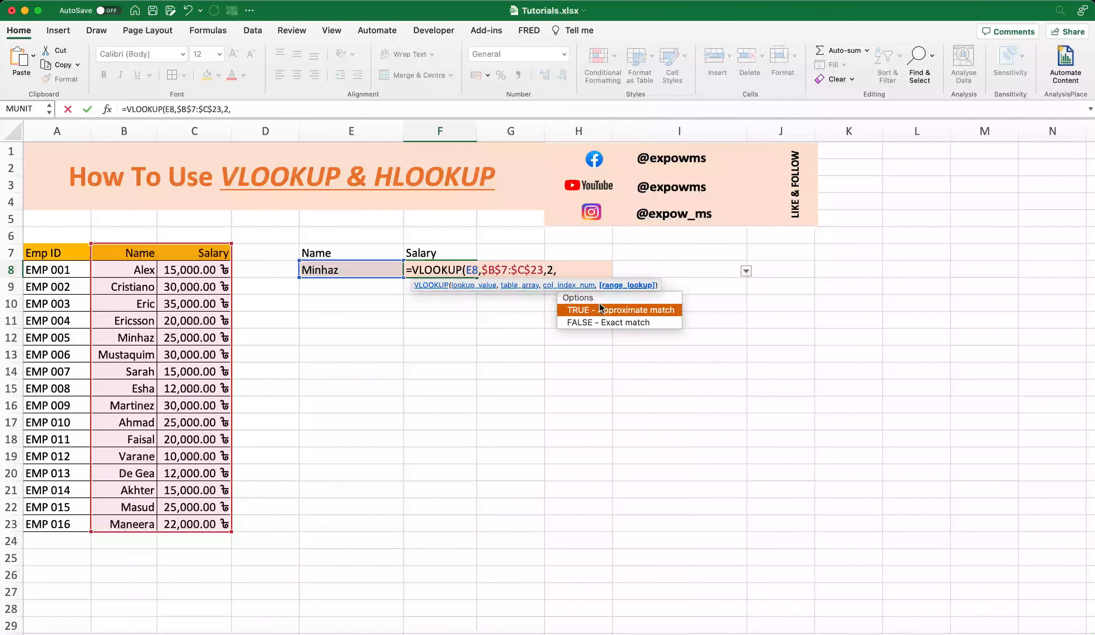
pyautogui.click(609, 322)
pyautogui.write('Fa')
pyautogui.press('Down')
pyautogui.press('Tab')
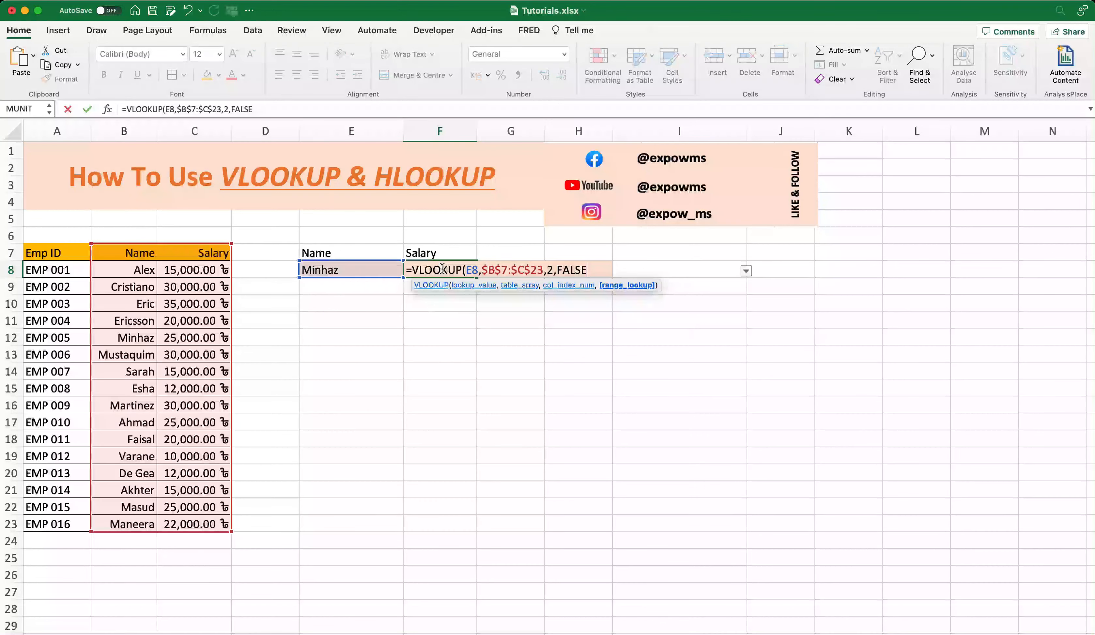
pyautogui.press('Return')
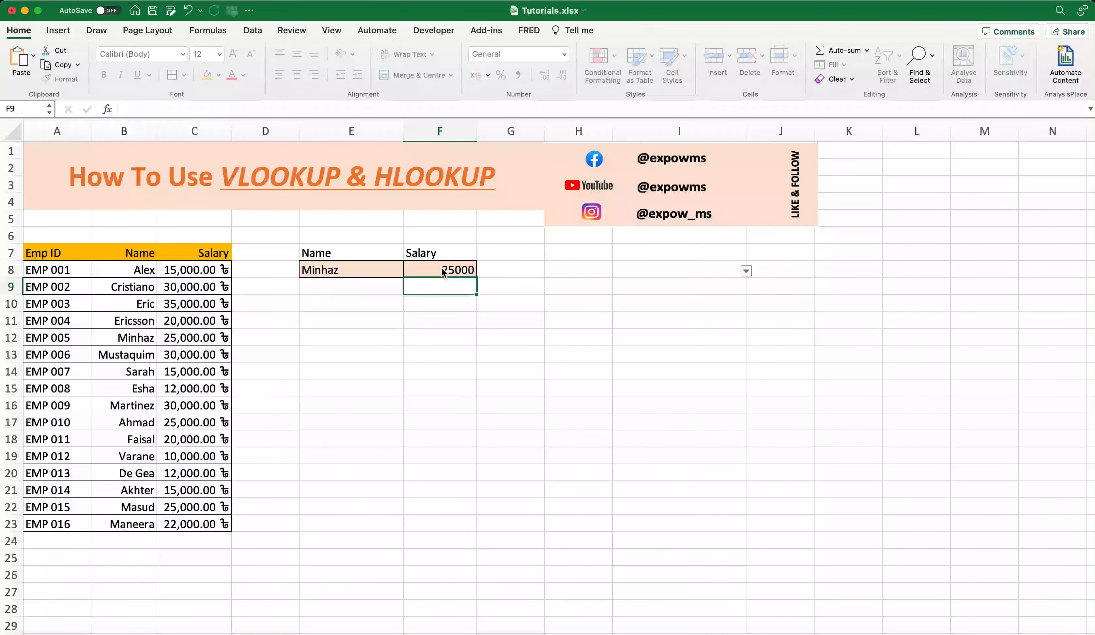
# Step: Compare the salary returned in F8 with the row of employee EMP 005 in the table
pyautogui.click(132, 406)
pyautogui.moveTo(170, 406); pyautogui.dragTo(195, 388)
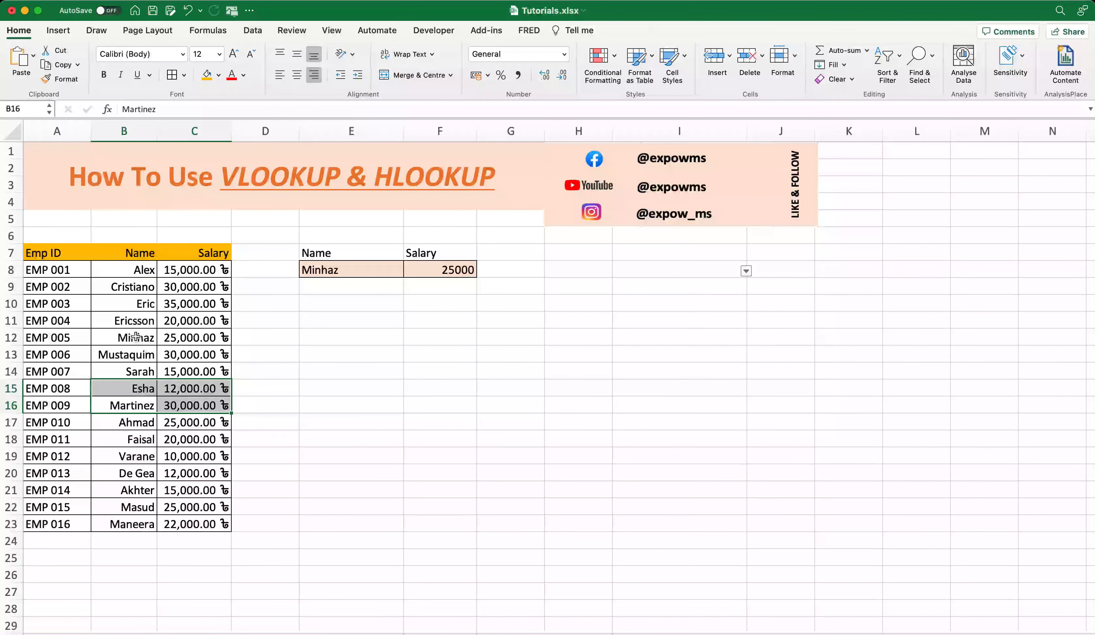
pyautogui.moveTo(132, 333); pyautogui.dragTo(209, 337)
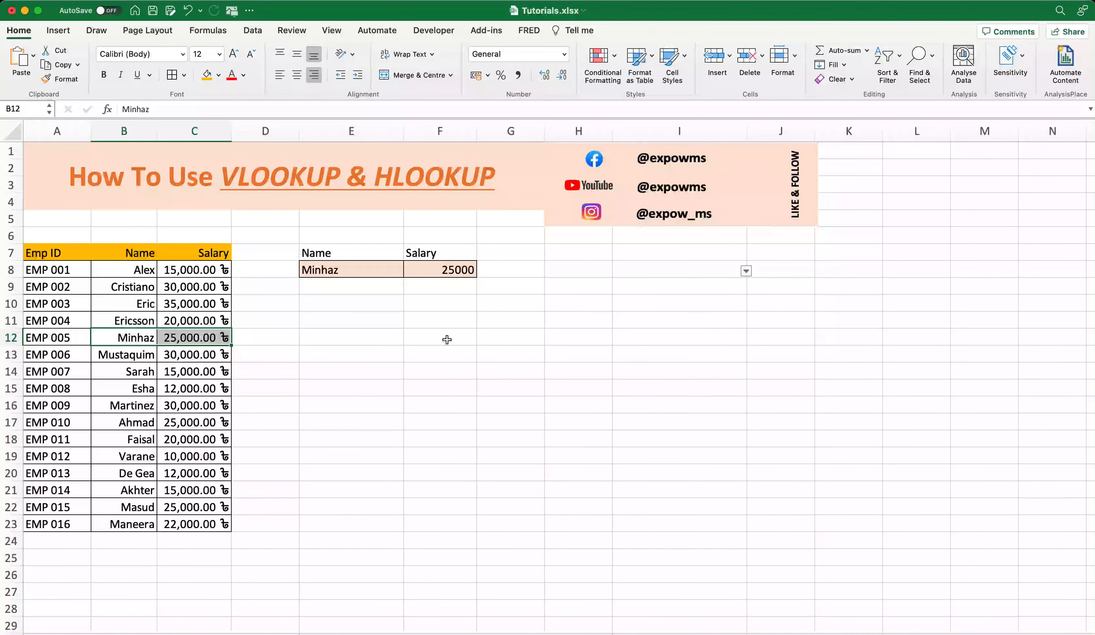
# Step: Replace the name in E8 with that of employee EMP 003 and check the returned salary against the table row
pyautogui.click(357, 271)
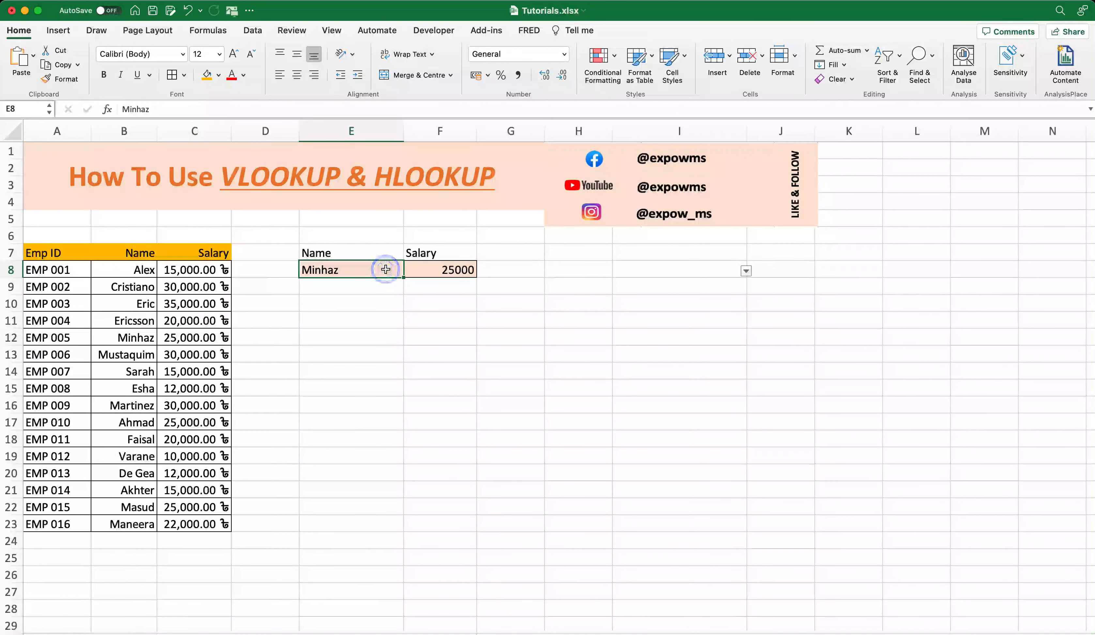
pyautogui.write('Eric')
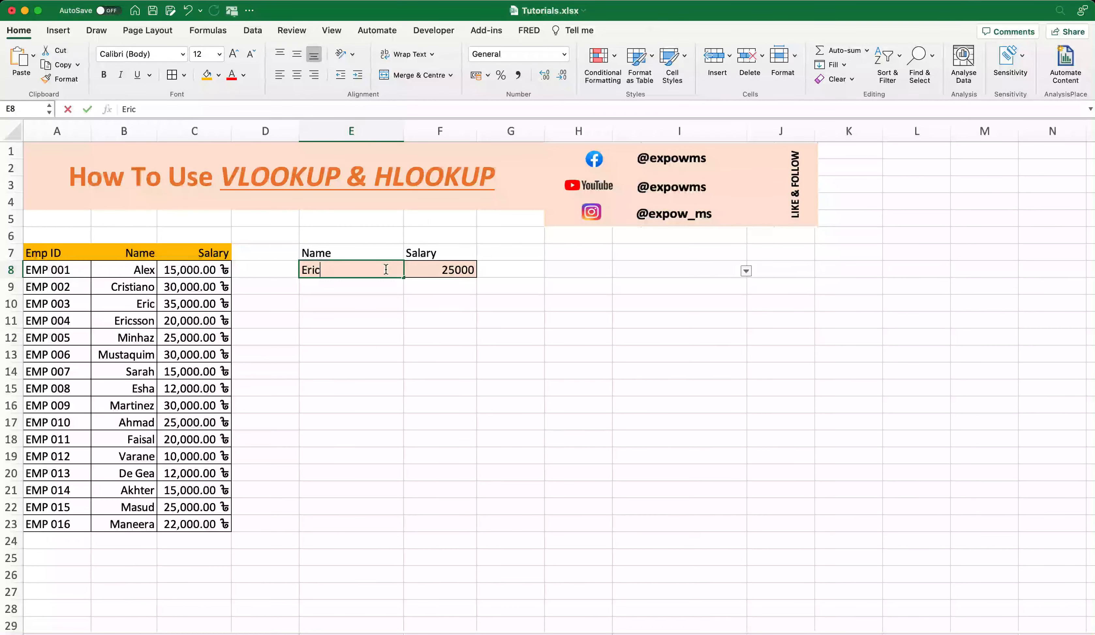
pyautogui.press('Return')
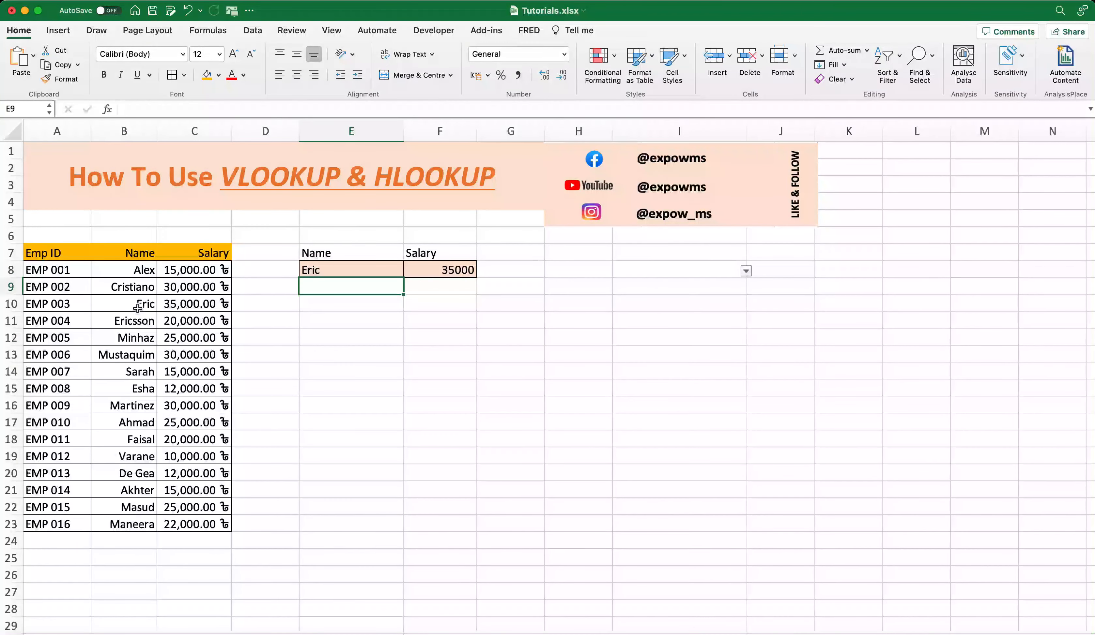
pyautogui.click(138, 307)
pyautogui.moveTo(138, 307); pyautogui.dragTo(192, 307)
pyautogui.click(487, 285)
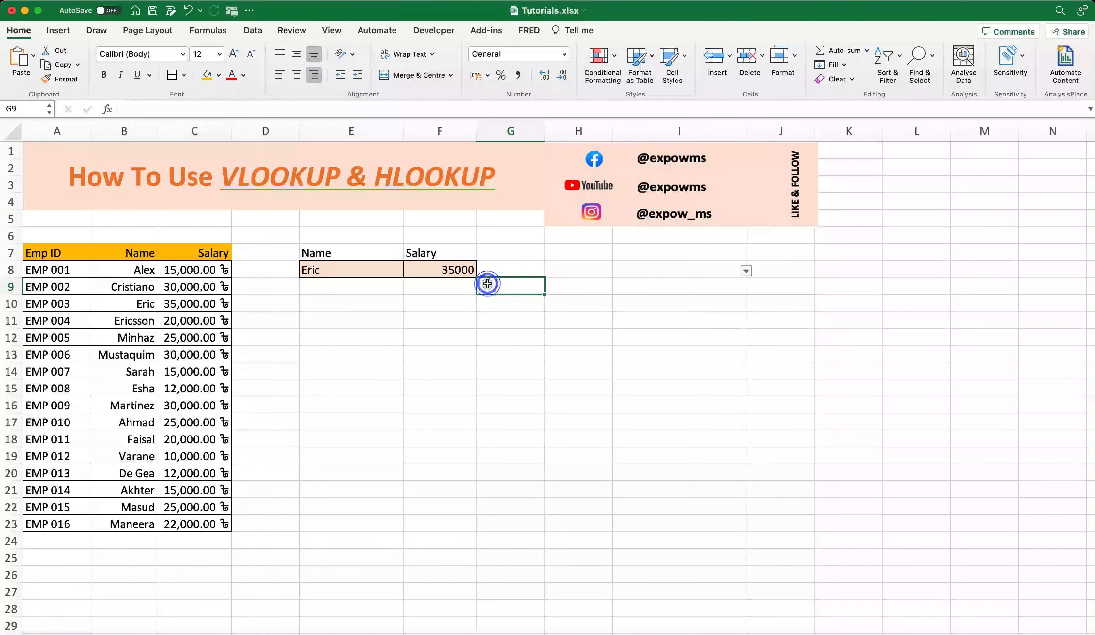
pyautogui.click(459, 275)
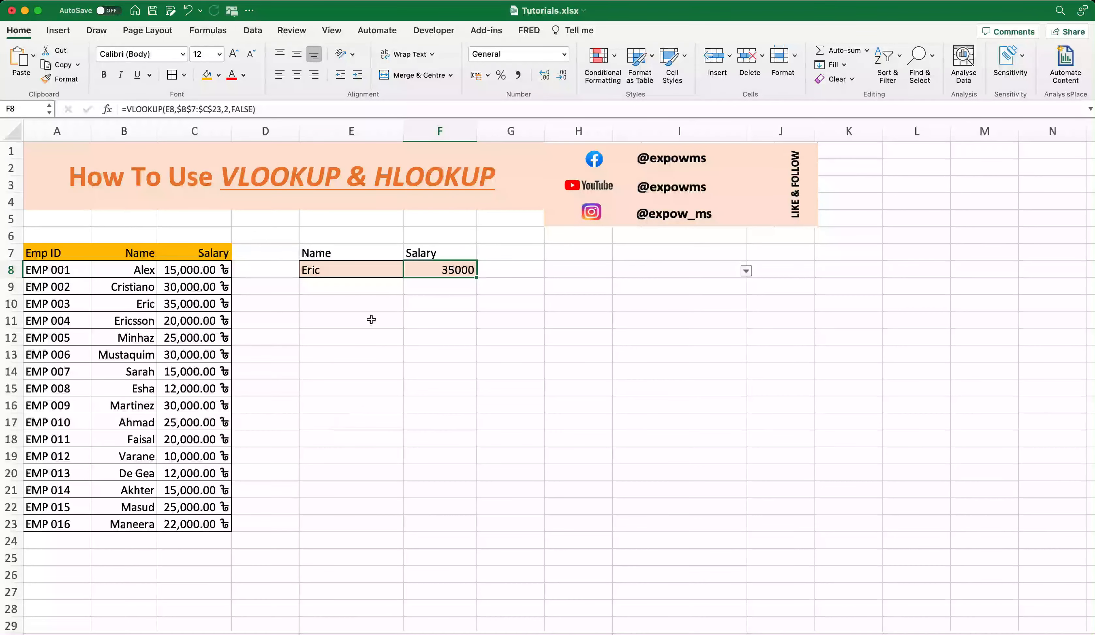
pyautogui.click(320, 272)
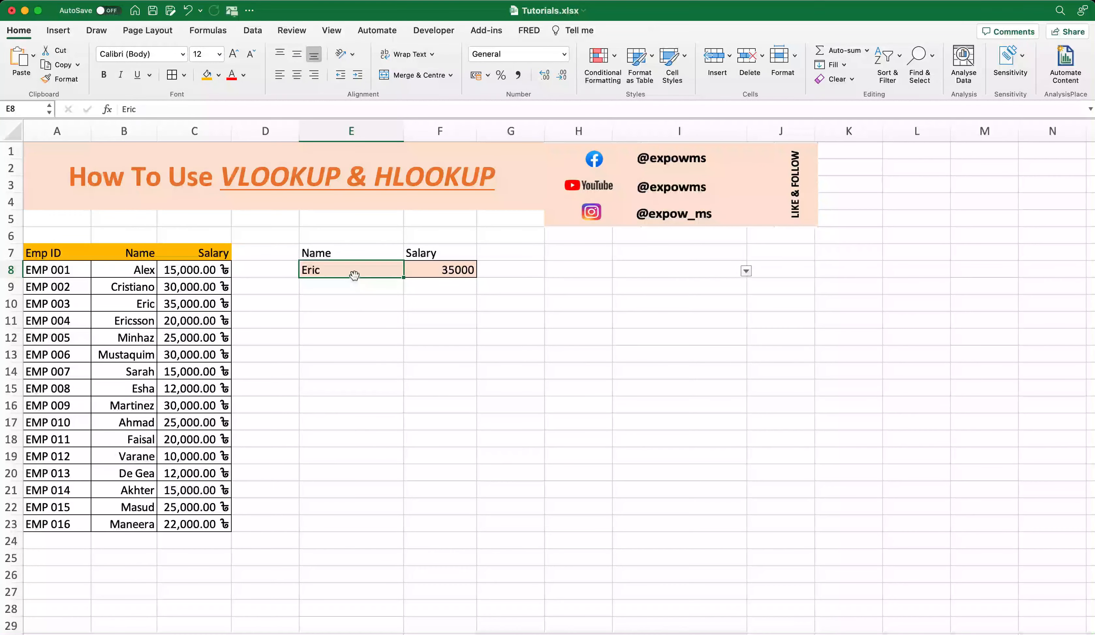
pyautogui.click(367, 328)
# Step: Add a List data validation to cell E8 with the employee names in =$B$8:$B$23 as its source
pyautogui.click(327, 270)
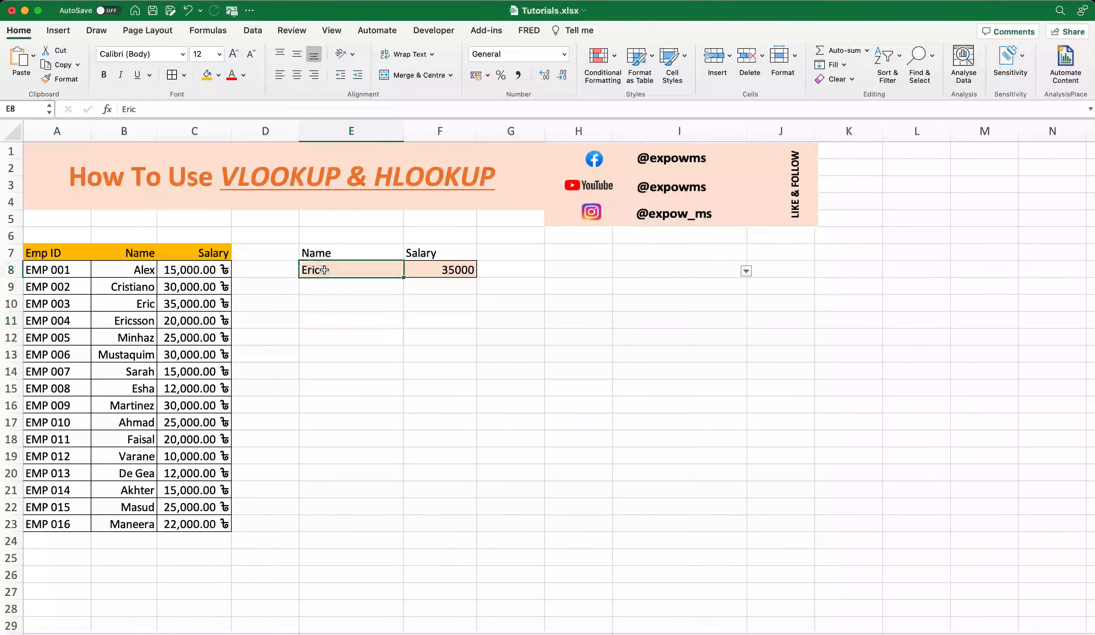
pyautogui.click(253, 31)
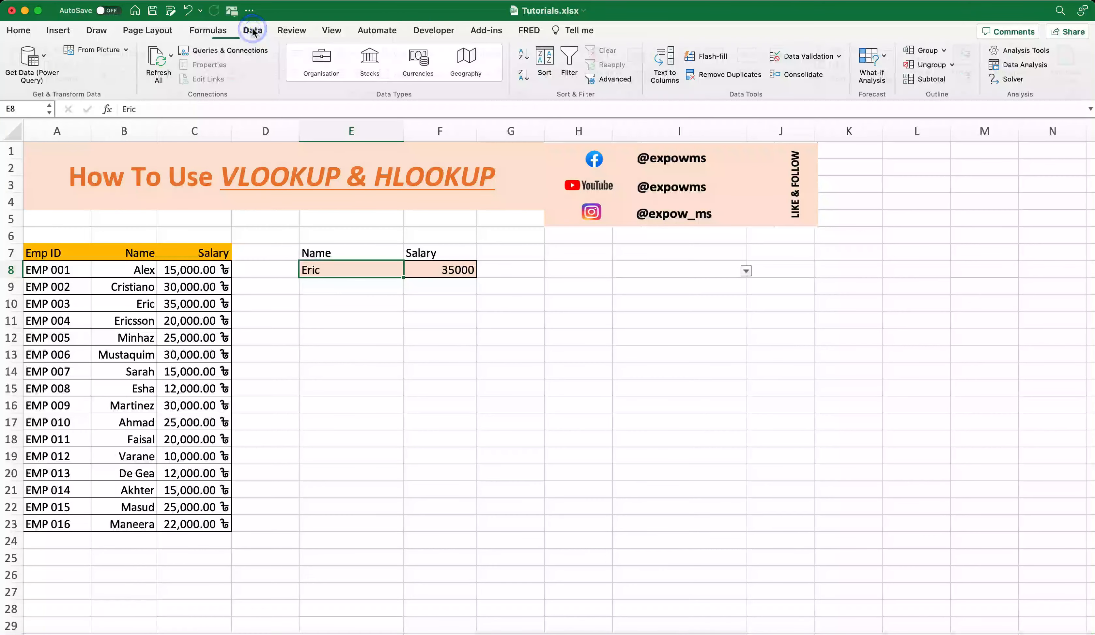
pyautogui.click(810, 59)
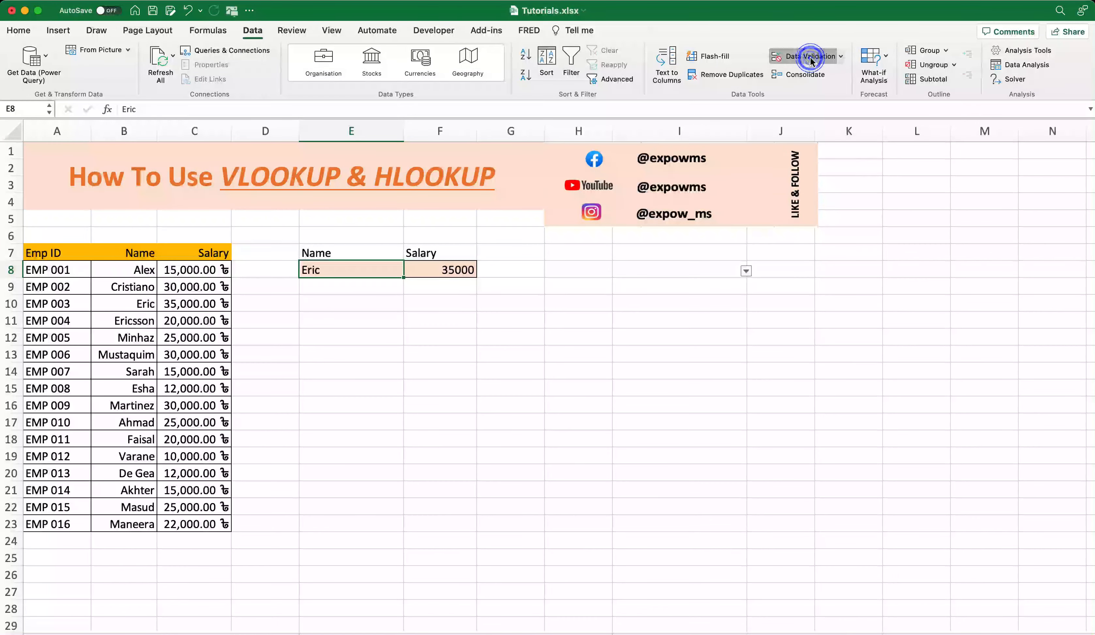
pyautogui.click(493, 188)
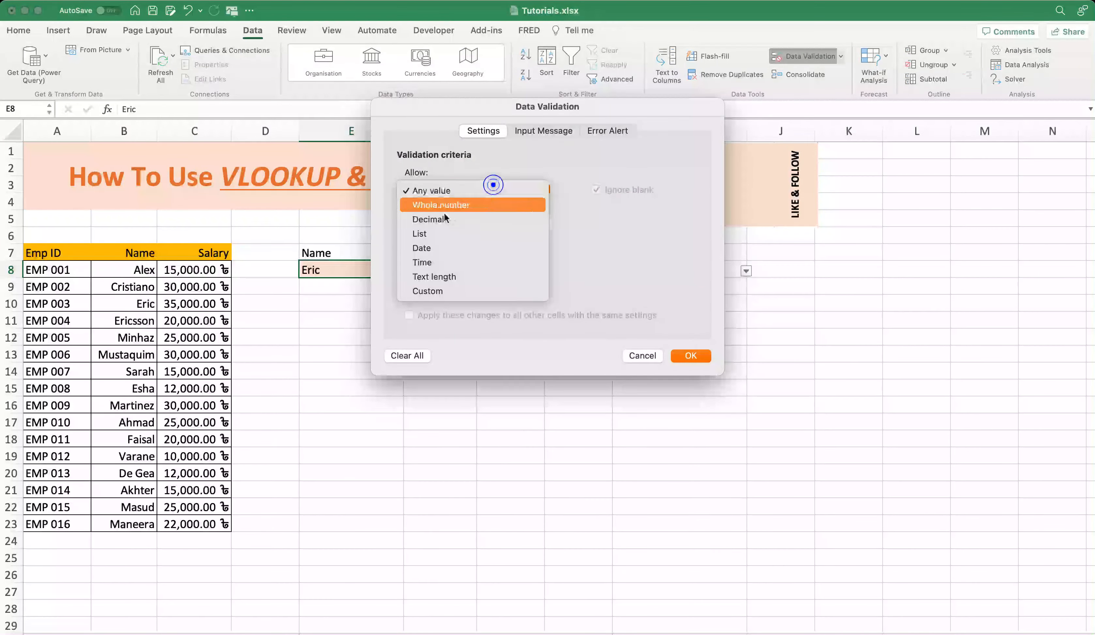
pyautogui.click(433, 232)
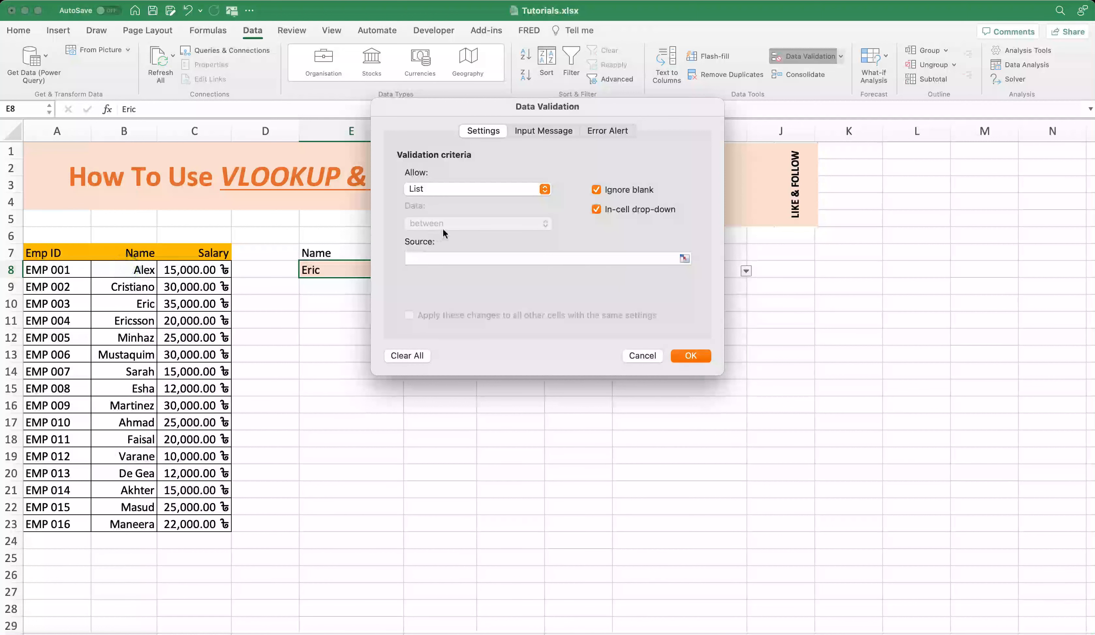
pyautogui.click(441, 258)
pyautogui.click(112, 273)
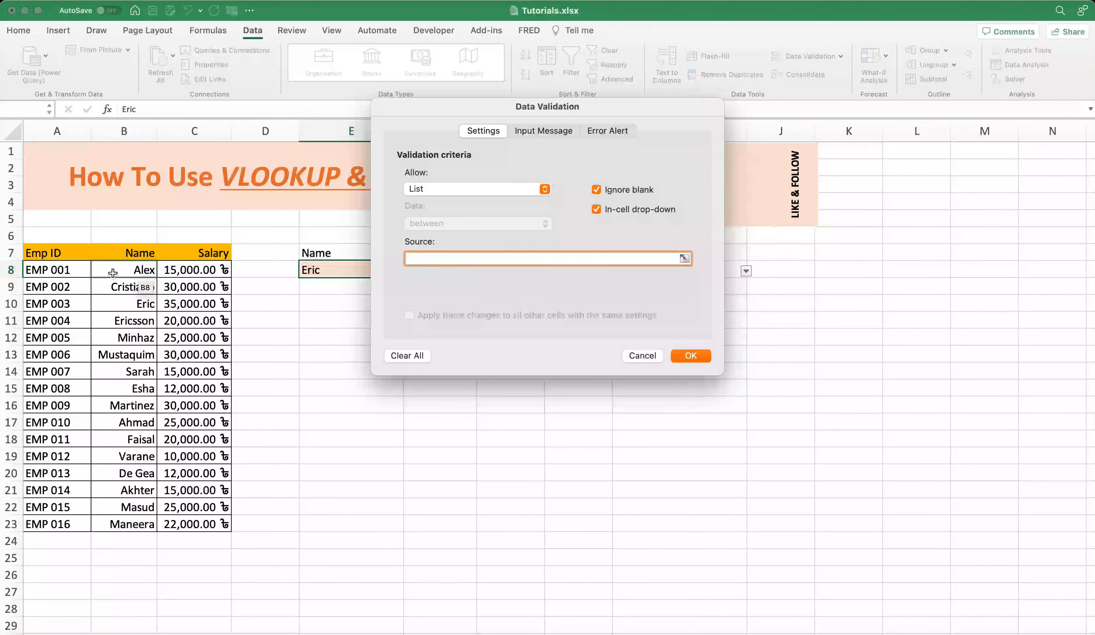
pyautogui.moveTo(112, 272); pyautogui.dragTo(124, 288)
pyautogui.moveTo(117, 511); pyautogui.dragTo(117, 523)
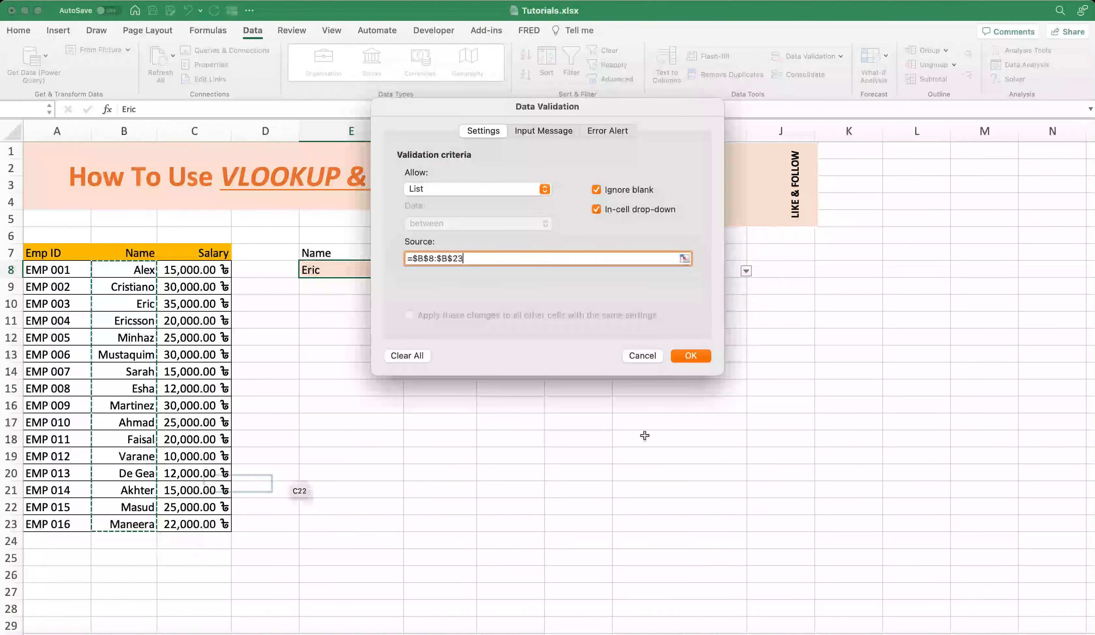
pyautogui.click(689, 357)
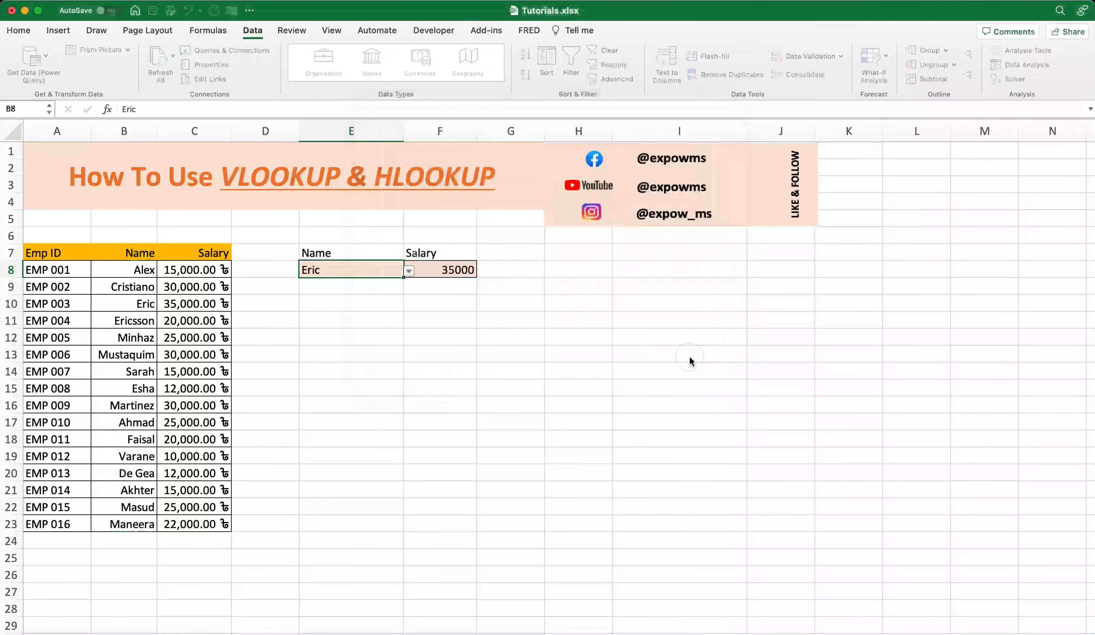
# Step: Choose the name of employee EMP 007 from the validation list in cell E8
pyautogui.click(410, 271)
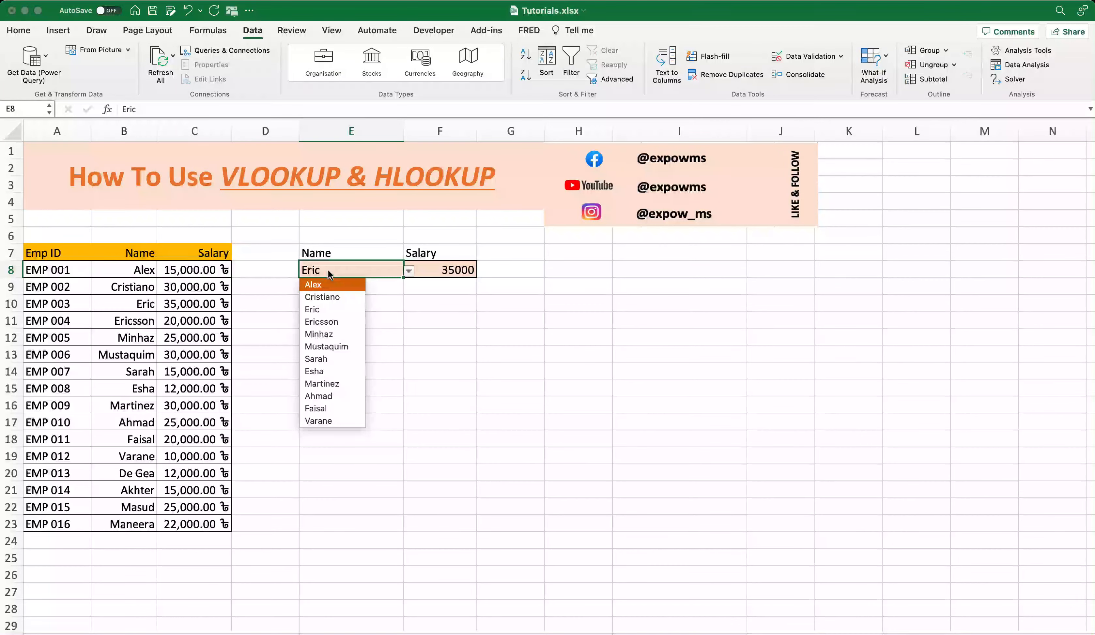
pyautogui.click(324, 360)
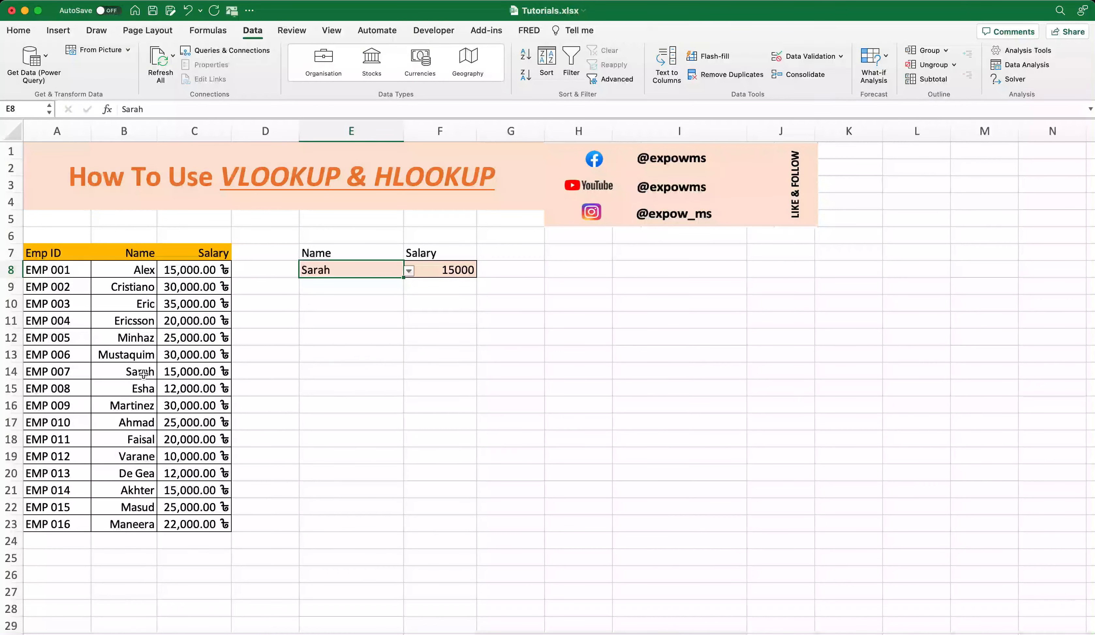
# Step: Choose the name of employee EMP 011 from the validation list in cell E8
pyautogui.click(408, 271)
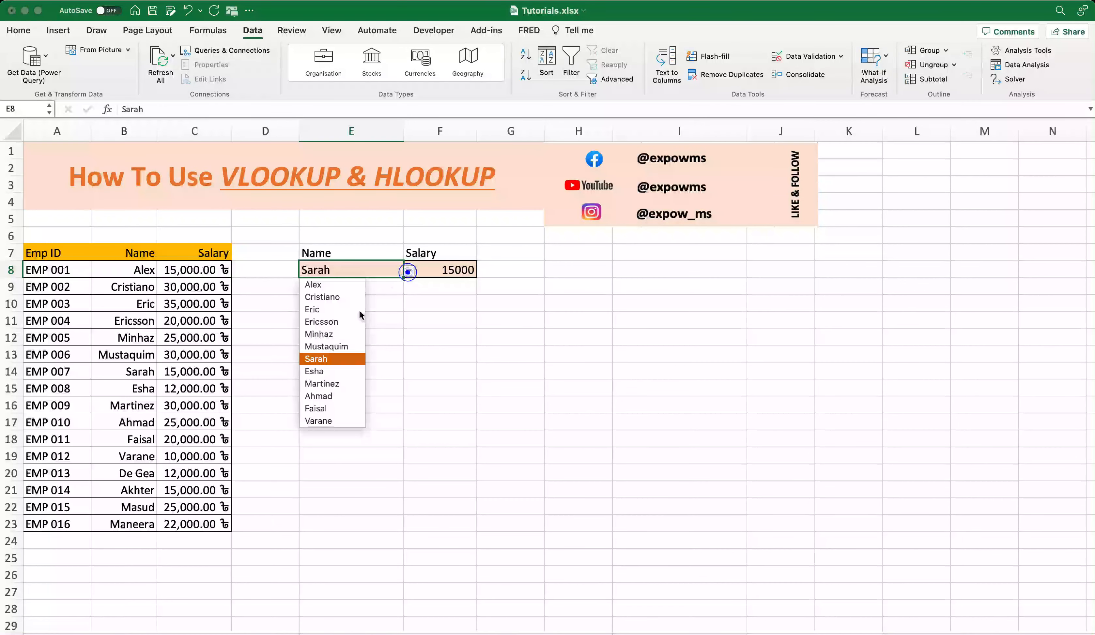
pyautogui.click(322, 409)
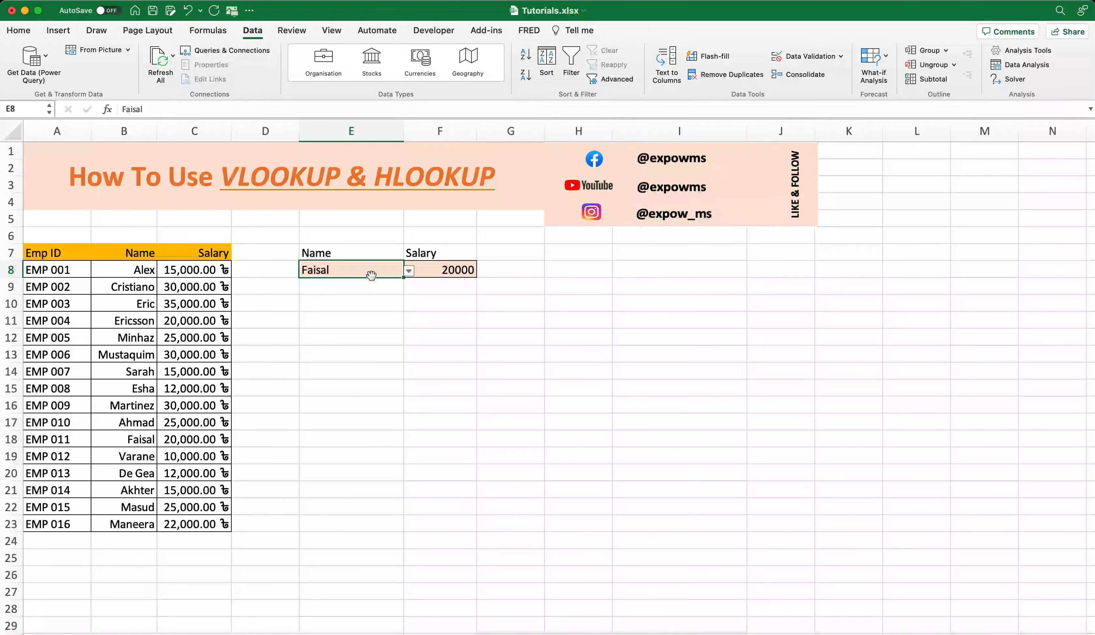
# Step: Review the data validation options for cell E8, including the allowed value types and the input message settings, without changing them
pyautogui.click(840, 54)
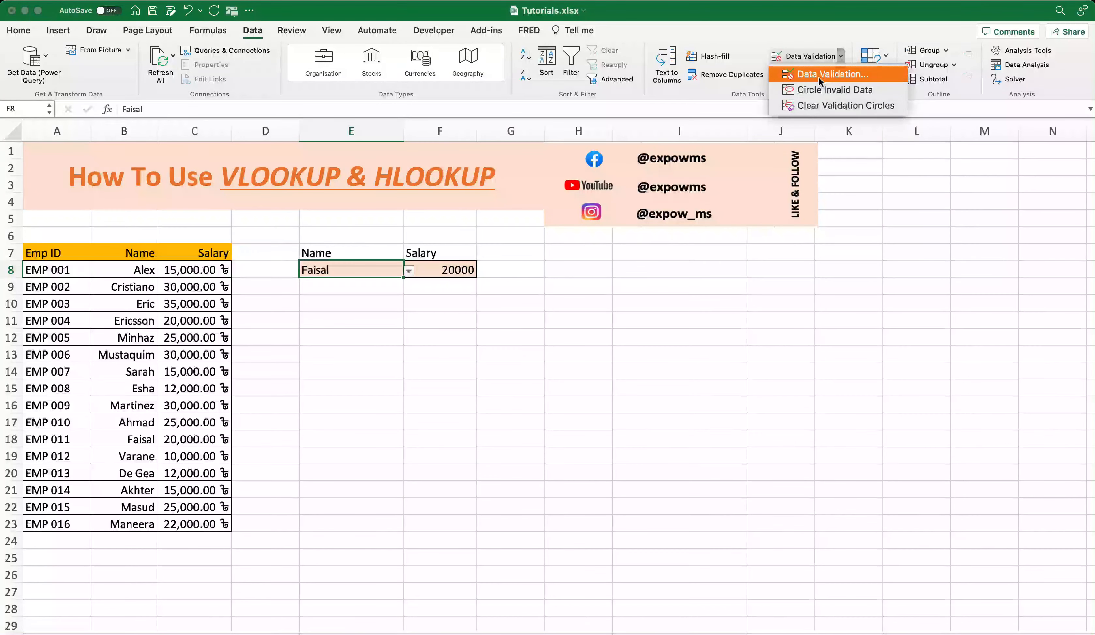
pyautogui.click(802, 86)
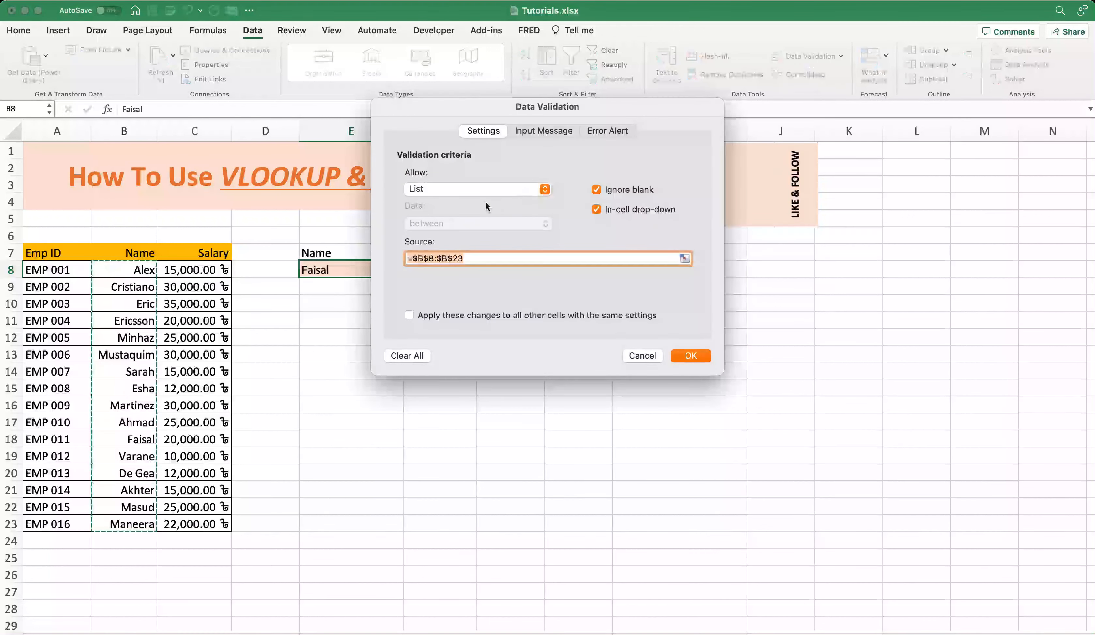
pyautogui.click(497, 188)
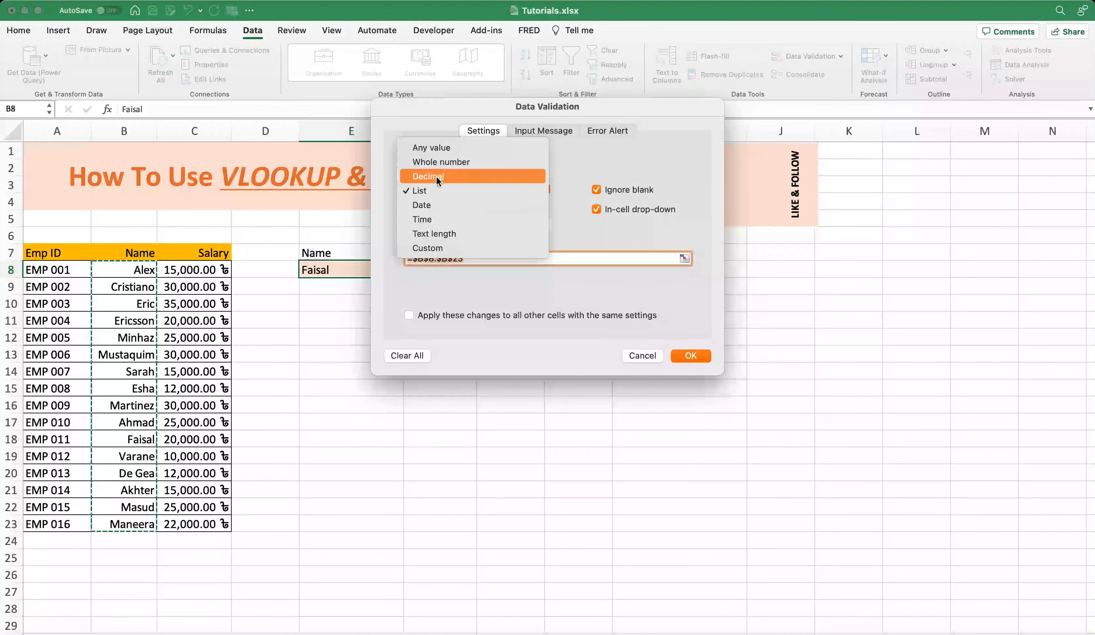
pyautogui.click(626, 176)
pyautogui.click(563, 130)
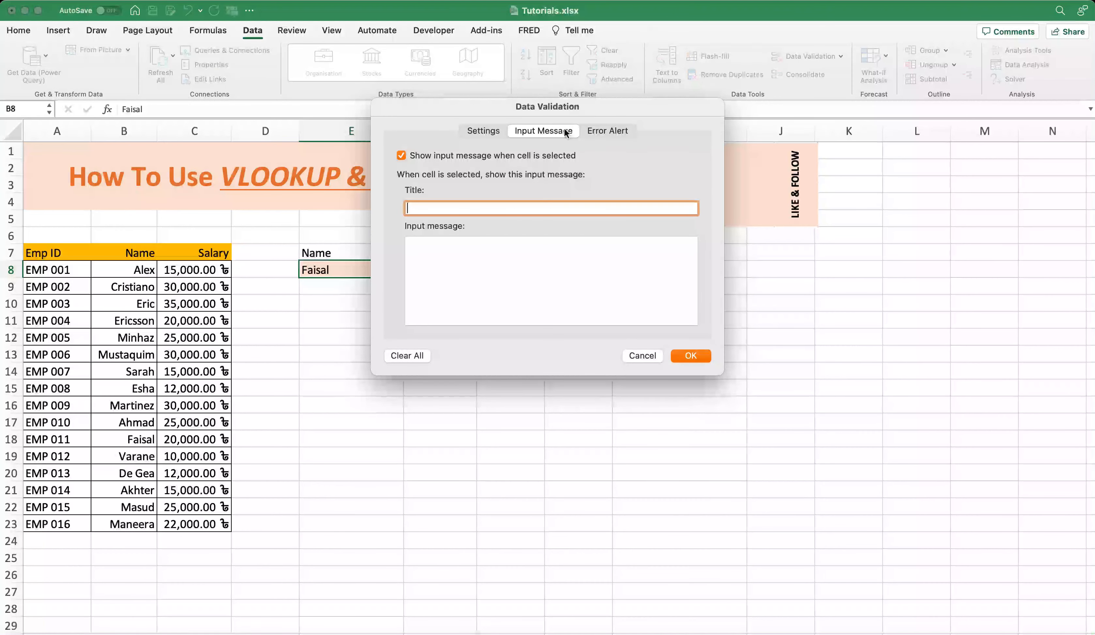
pyautogui.click(649, 357)
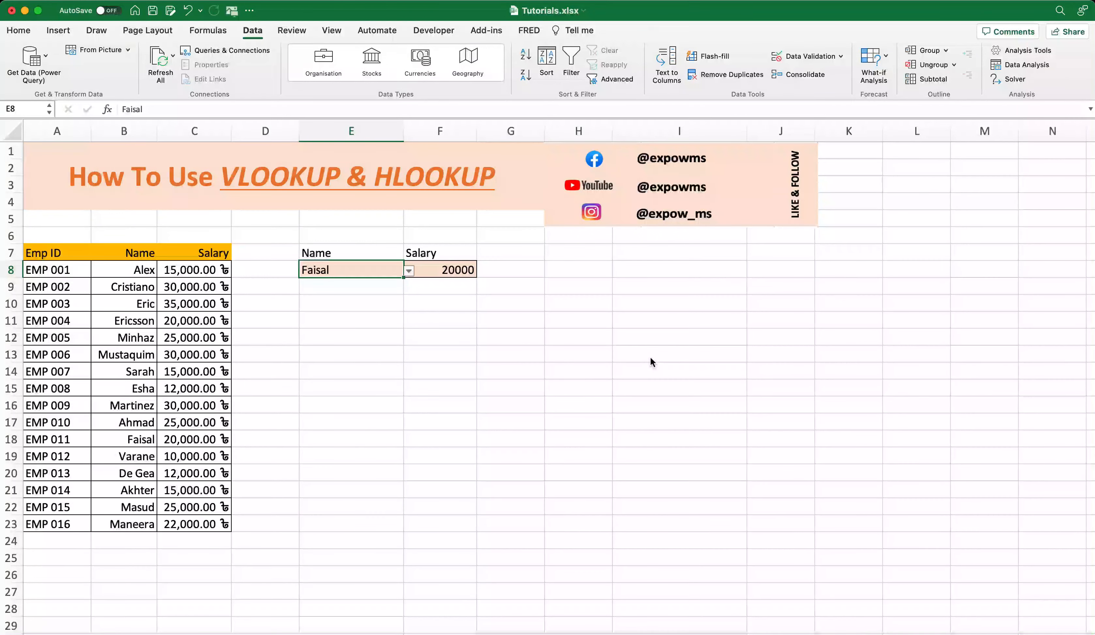
pyautogui.click(431, 303)
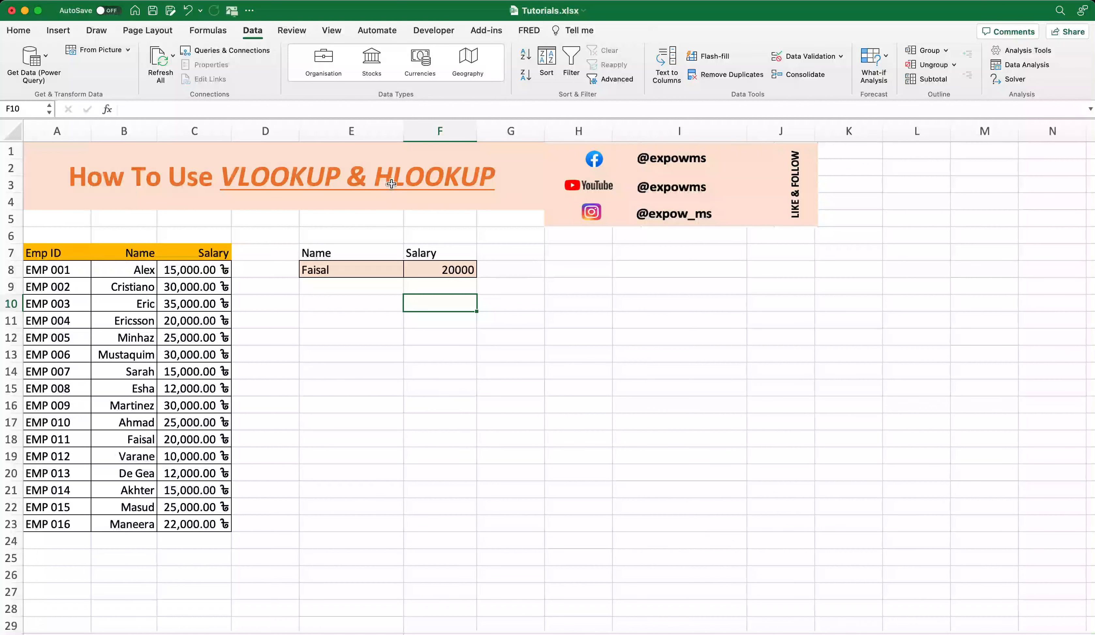
# Step: Enter =TRANSPOSE(B7:C13) in cell E13 to lay out the names and salaries horizontally
pyautogui.click(316, 358)
pyautogui.write('=')
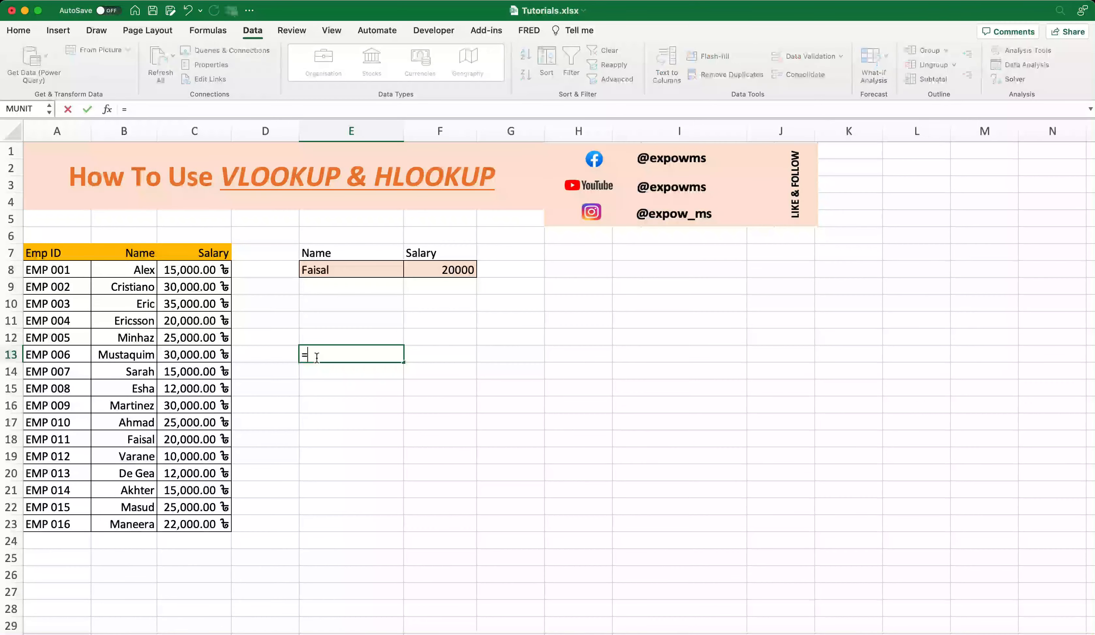
pyautogui.write('TRans')
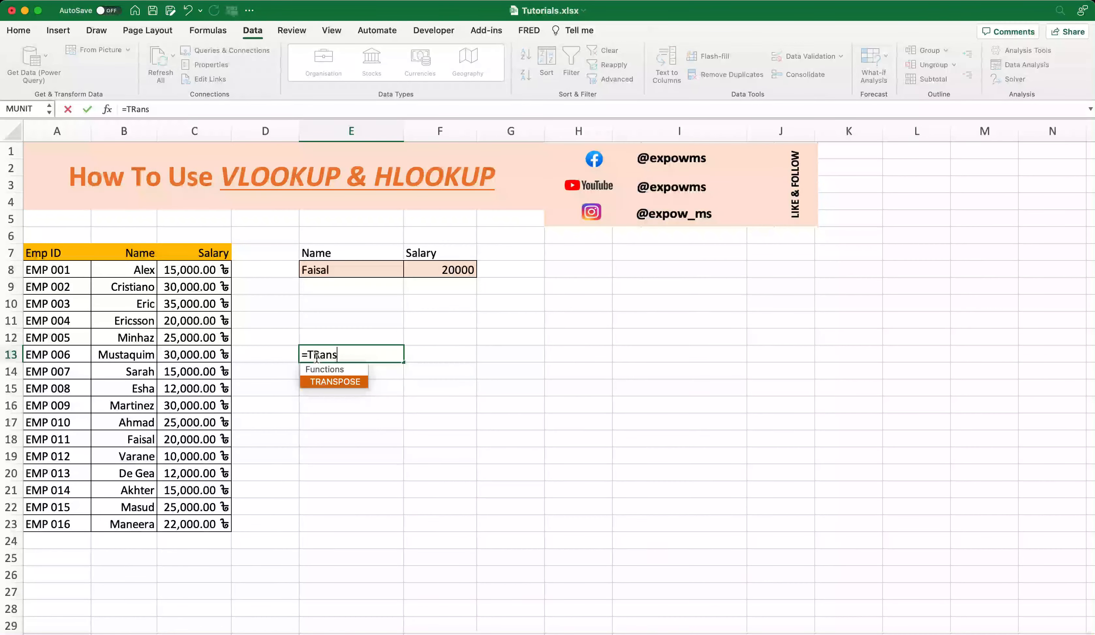
pyautogui.press('Tab')
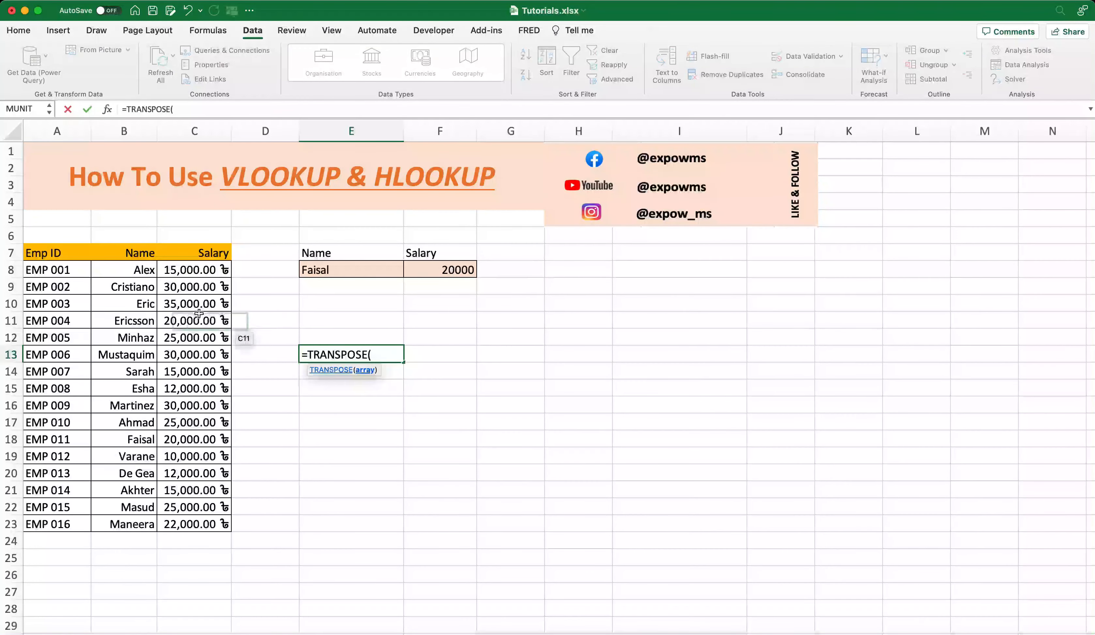
pyautogui.moveTo(129, 253); pyautogui.dragTo(192, 271)
pyautogui.moveTo(170, 357); pyautogui.dragTo(170, 355)
pyautogui.write(')')
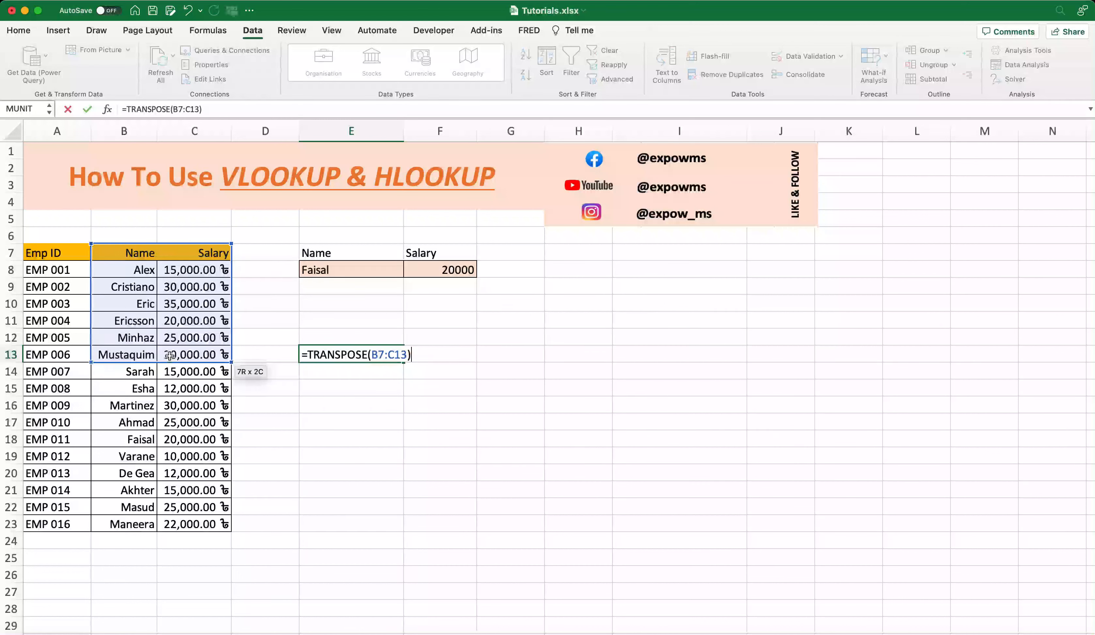
pyautogui.press('Return')
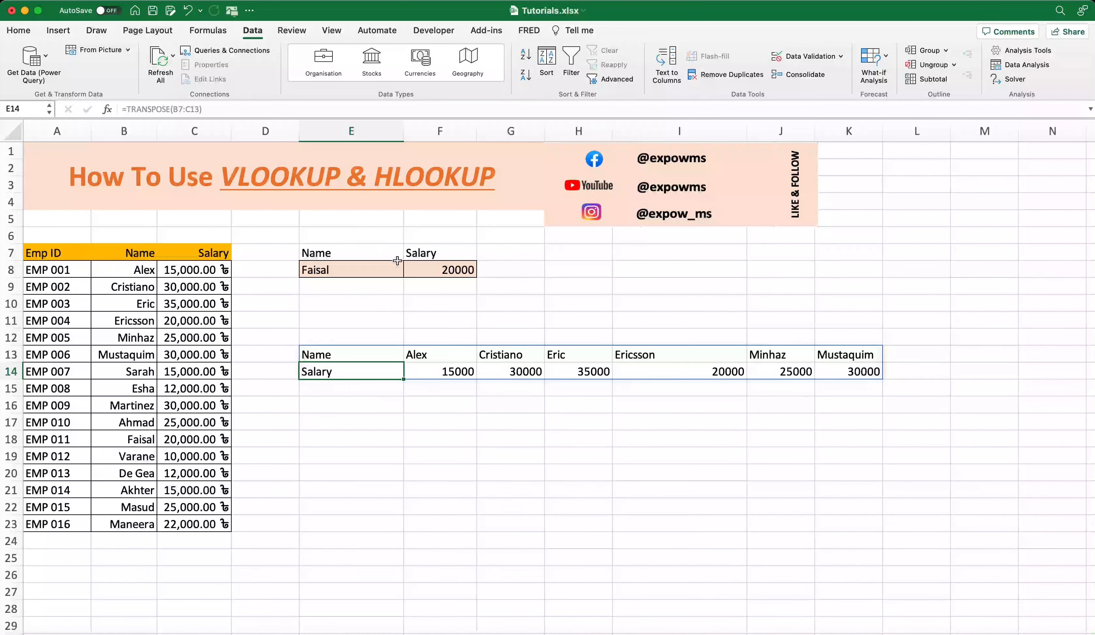
# Step: Label cell F18 "Name" and cell F19 "Salary" for the horizontal lookup
pyautogui.click(419, 441)
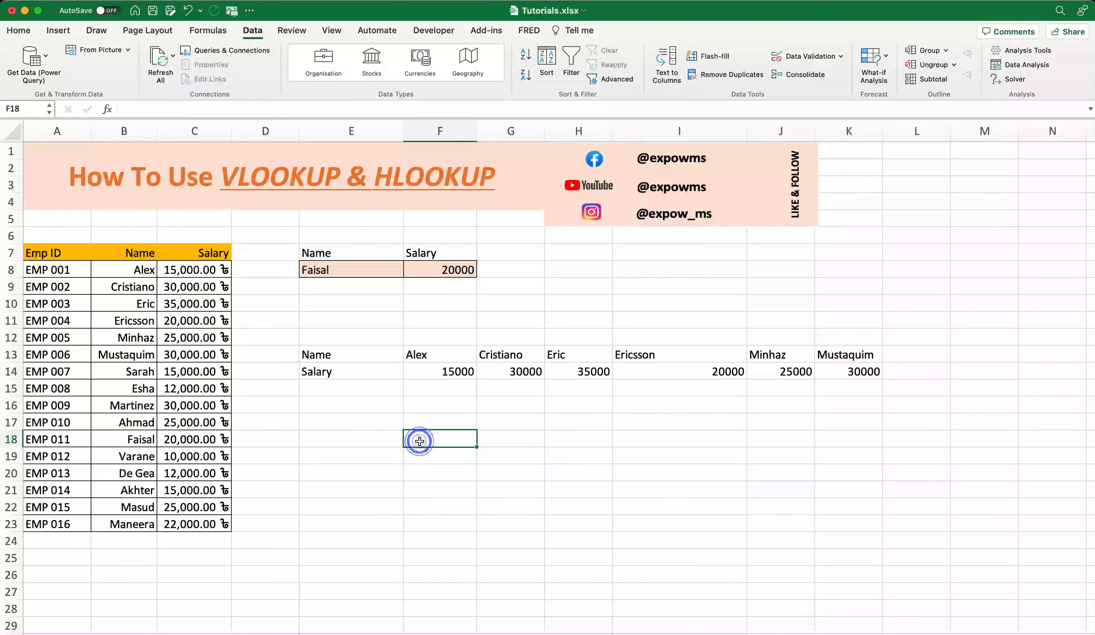
pyautogui.write('Name')
pyautogui.press('Return')
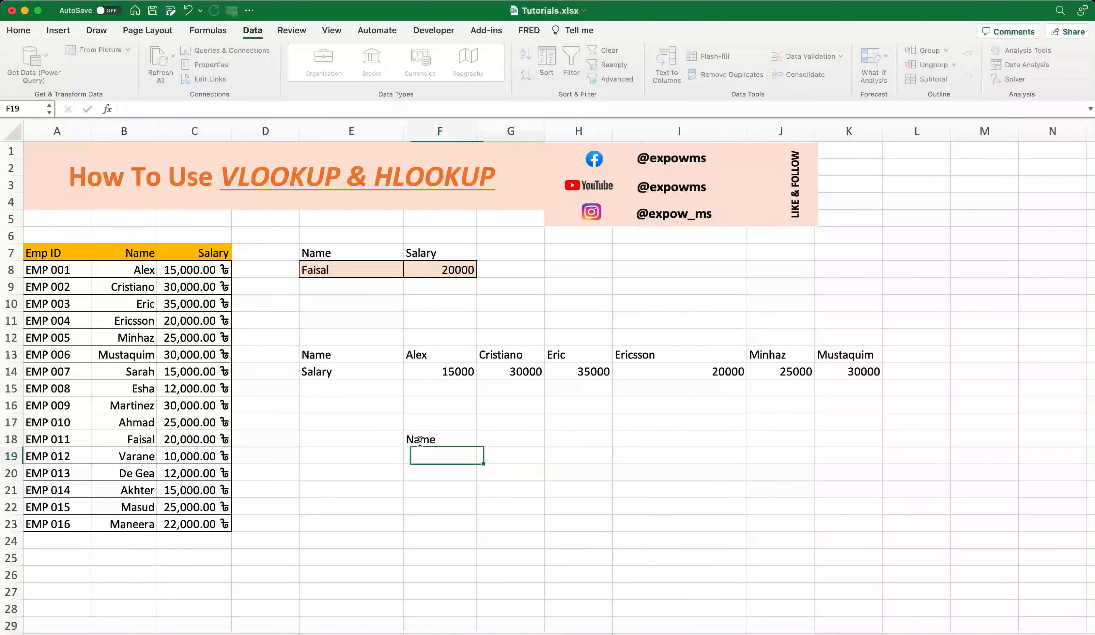
pyautogui.write('Saal')
pyautogui.press('BackSpace')
pyautogui.press('BackSpace')
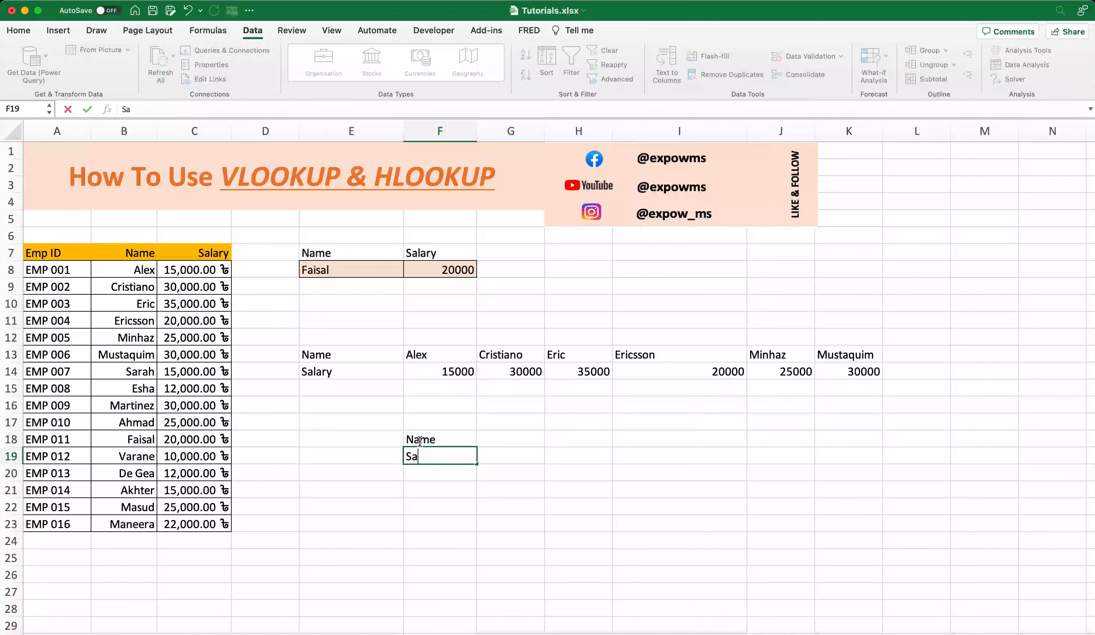
pyautogui.write('lary')
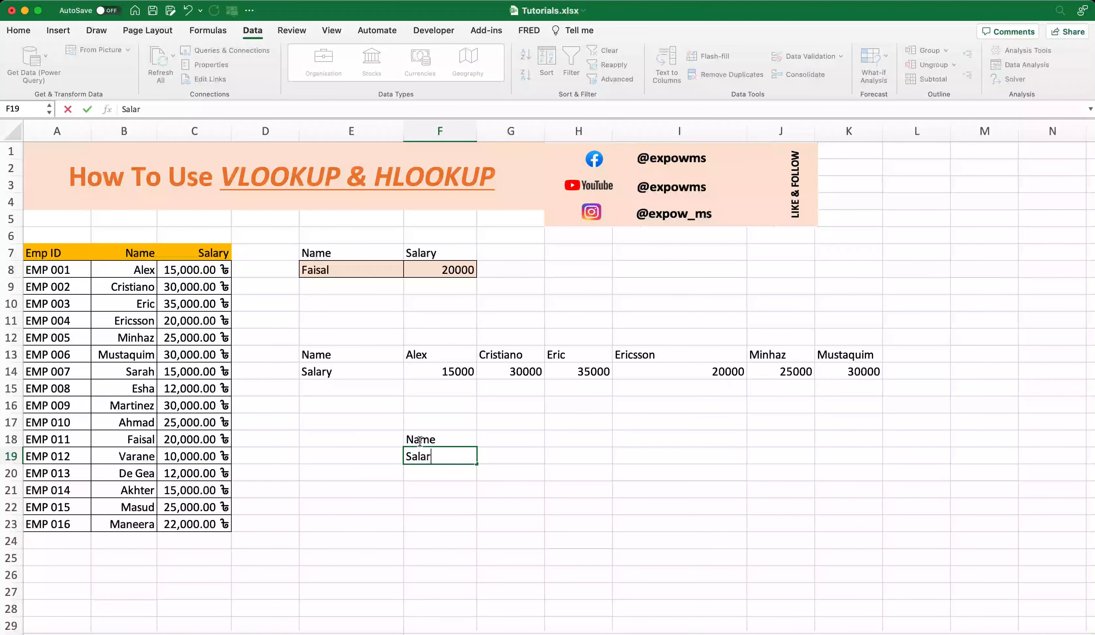
# Step: Enter the name of employee EMP 011 in cell G18 as the lookup name
pyautogui.click(536, 442)
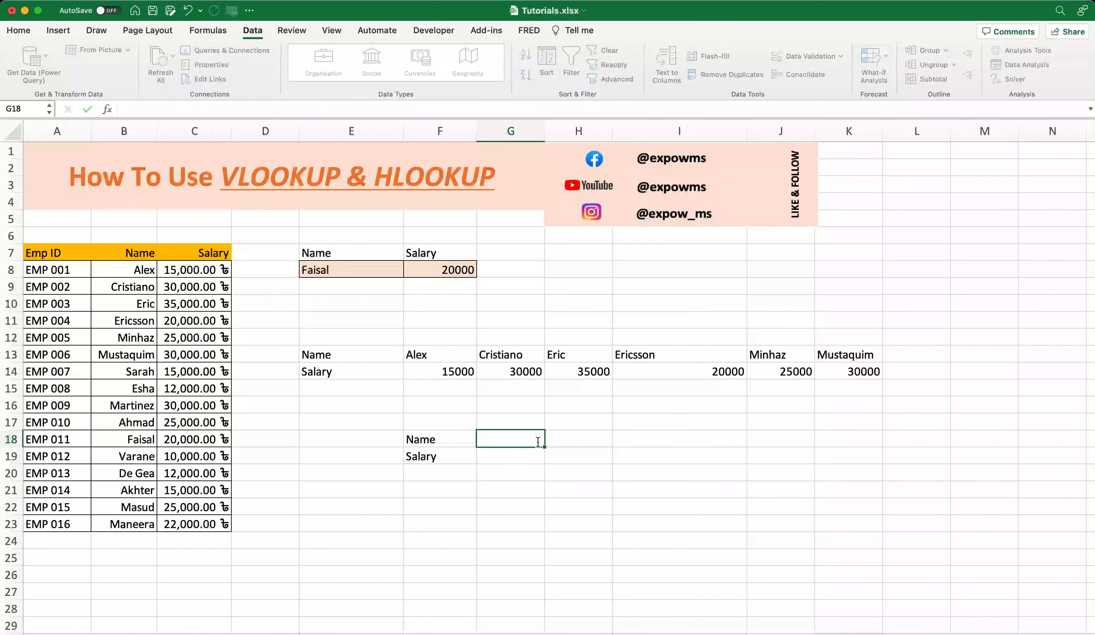
pyautogui.write('Faisal')
pyautogui.click(586, 445)
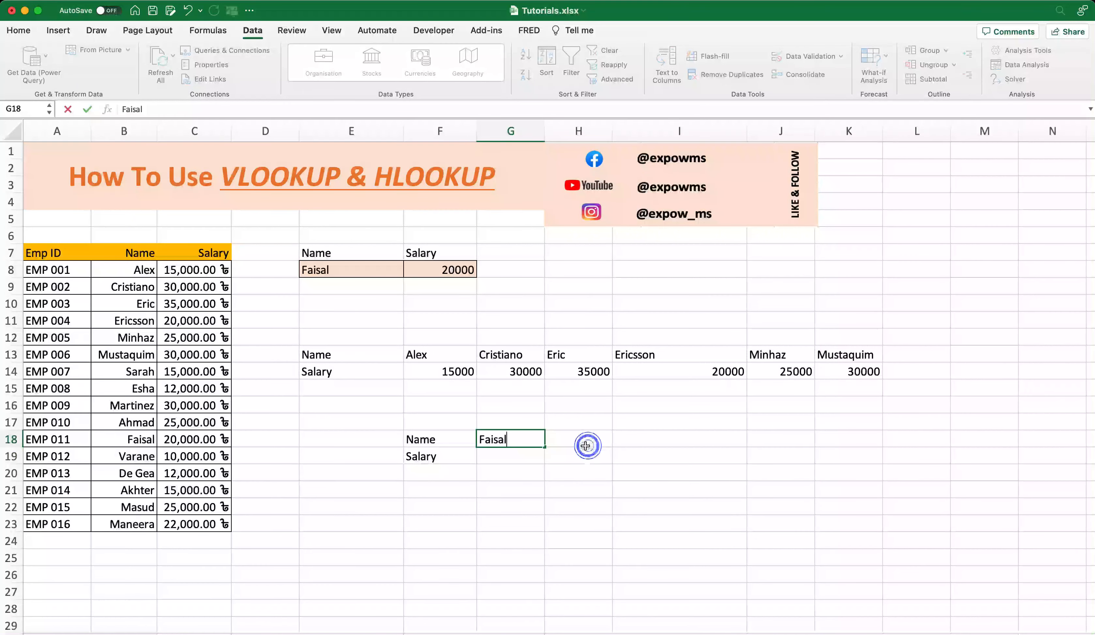
# Step: Start an HLOOKUP formula in cell G19 with G18 as the lookup value and E13:K14 as the table array
pyautogui.click(506, 456)
pyautogui.write('=')
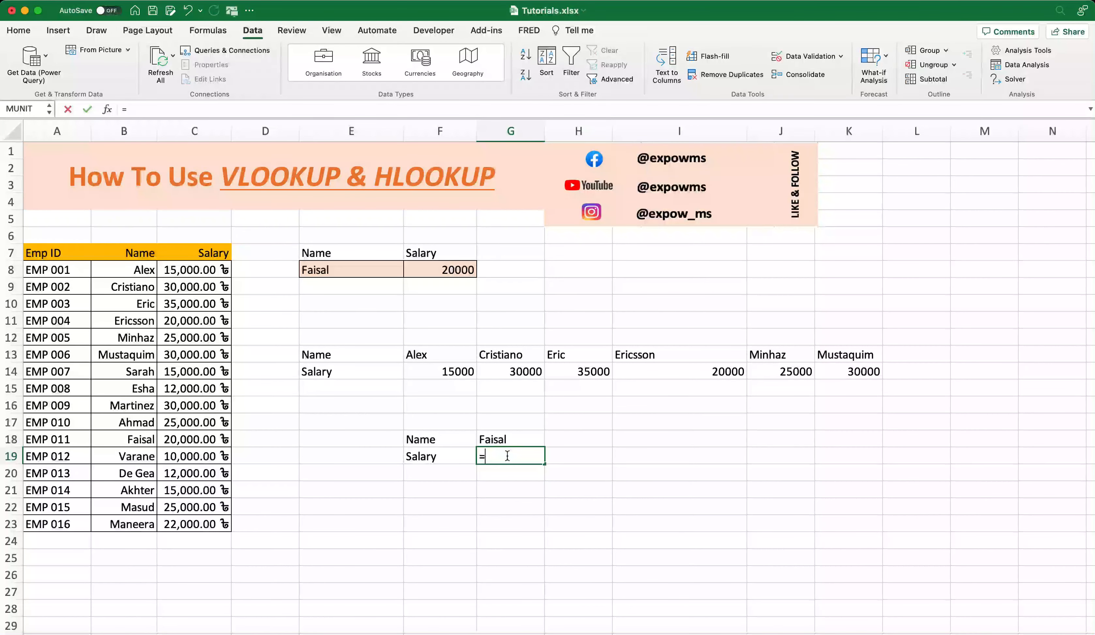
pyautogui.write('HLOOKUP(')
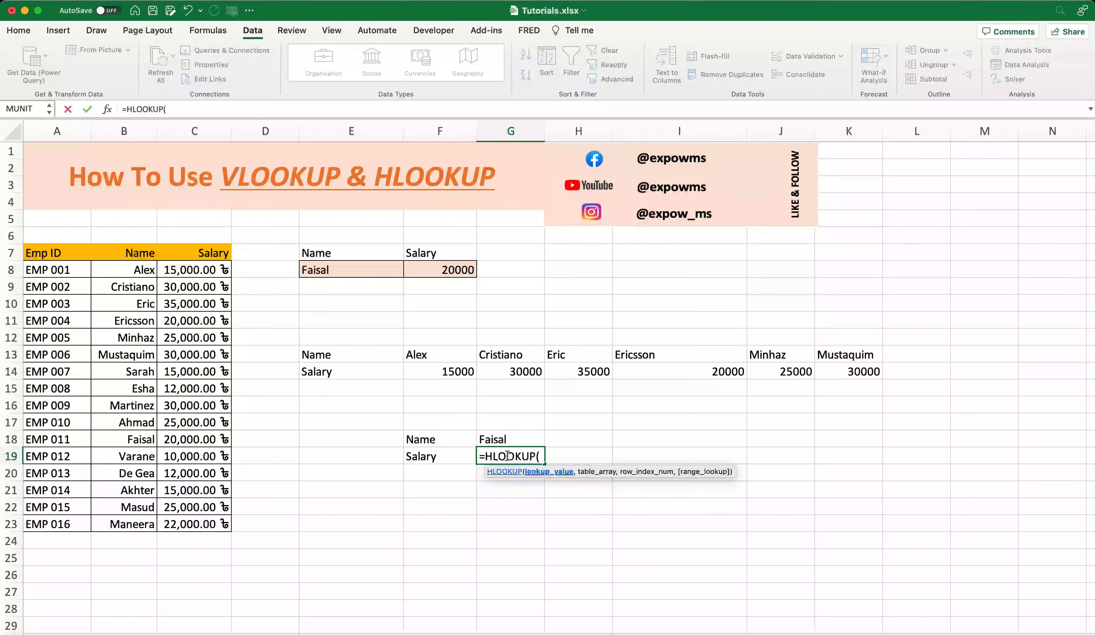
pyautogui.click(501, 441)
pyautogui.write(',')
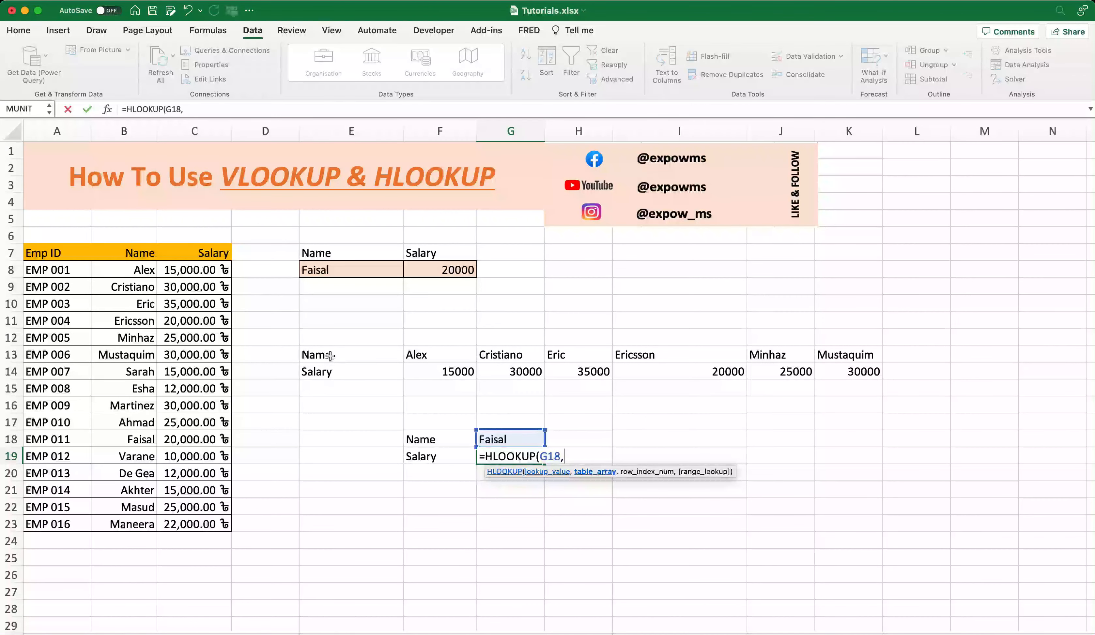
pyautogui.moveTo(330, 355); pyautogui.dragTo(870, 370)
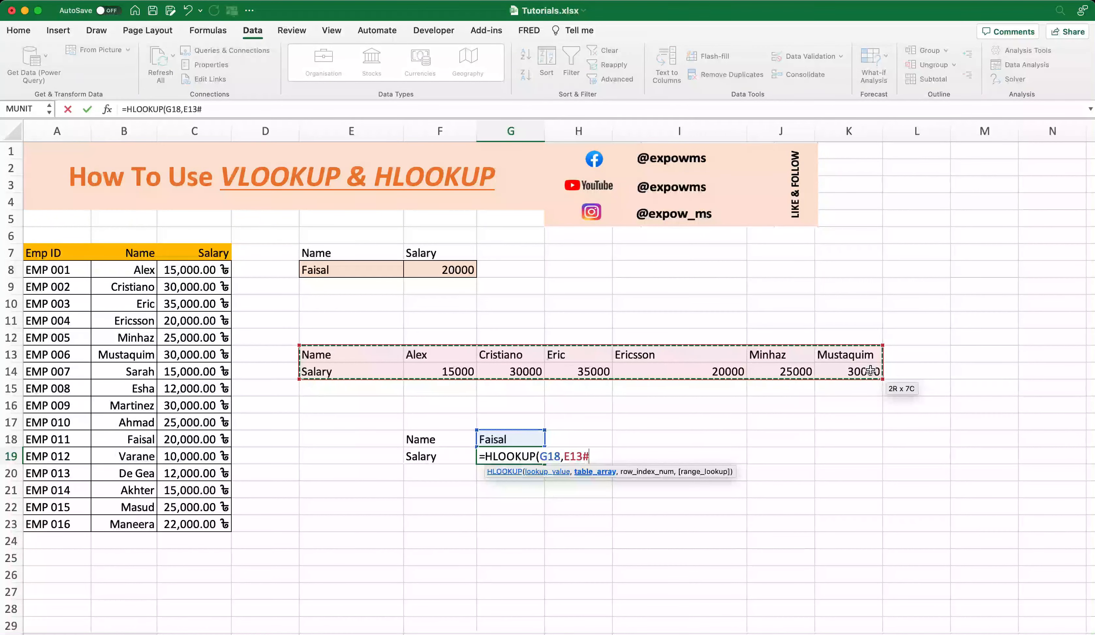
pyautogui.press('BackSpace')
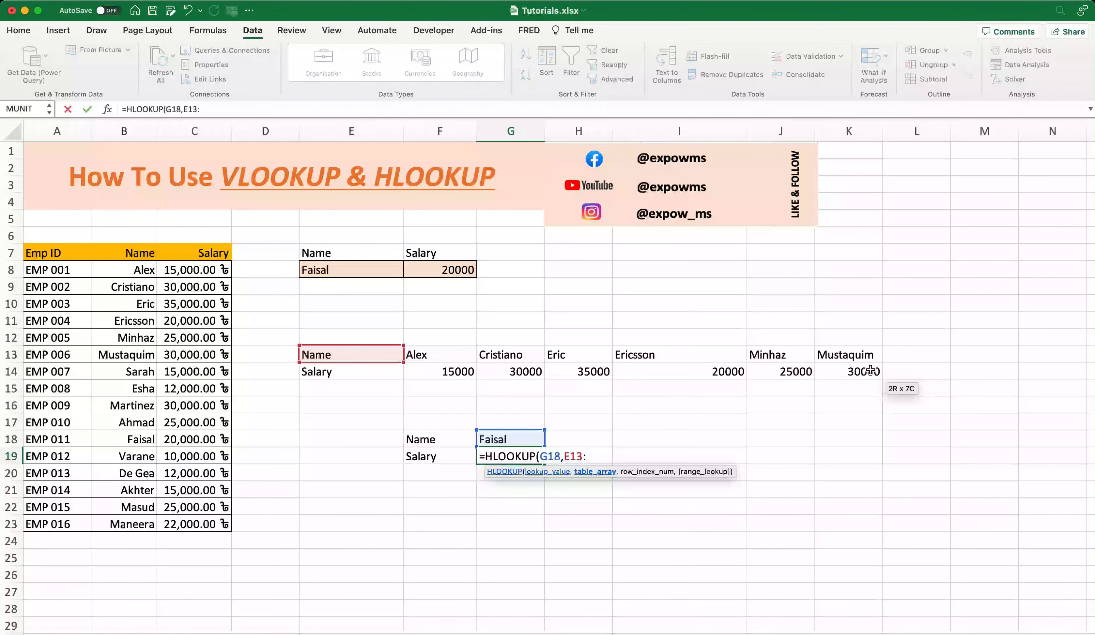
pyautogui.write(':K')
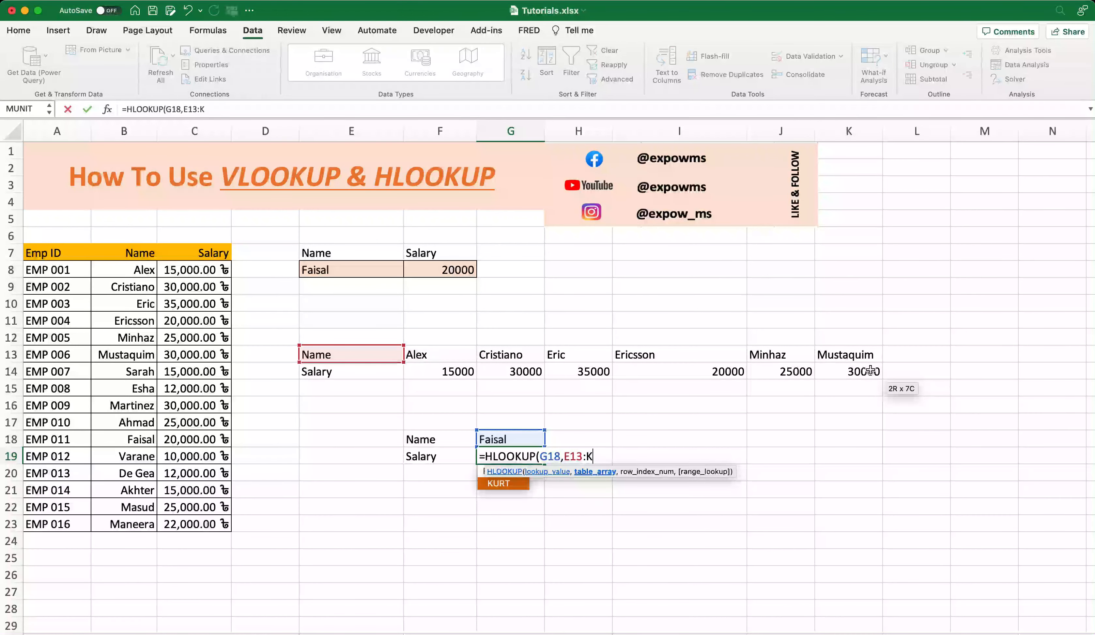
pyautogui.write('14')
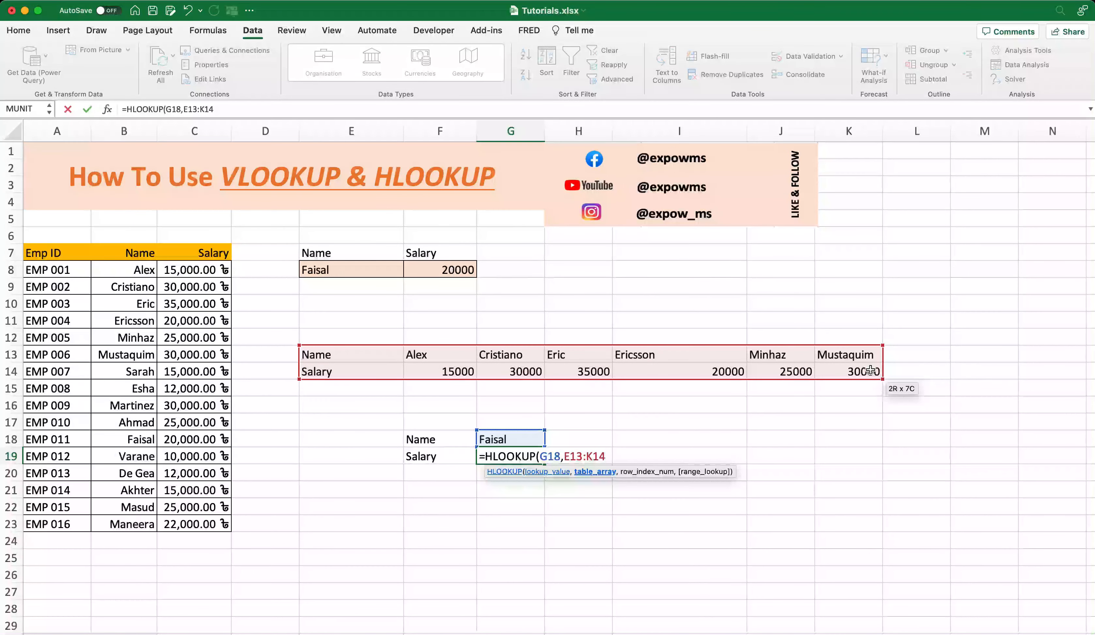
pyautogui.write(',')
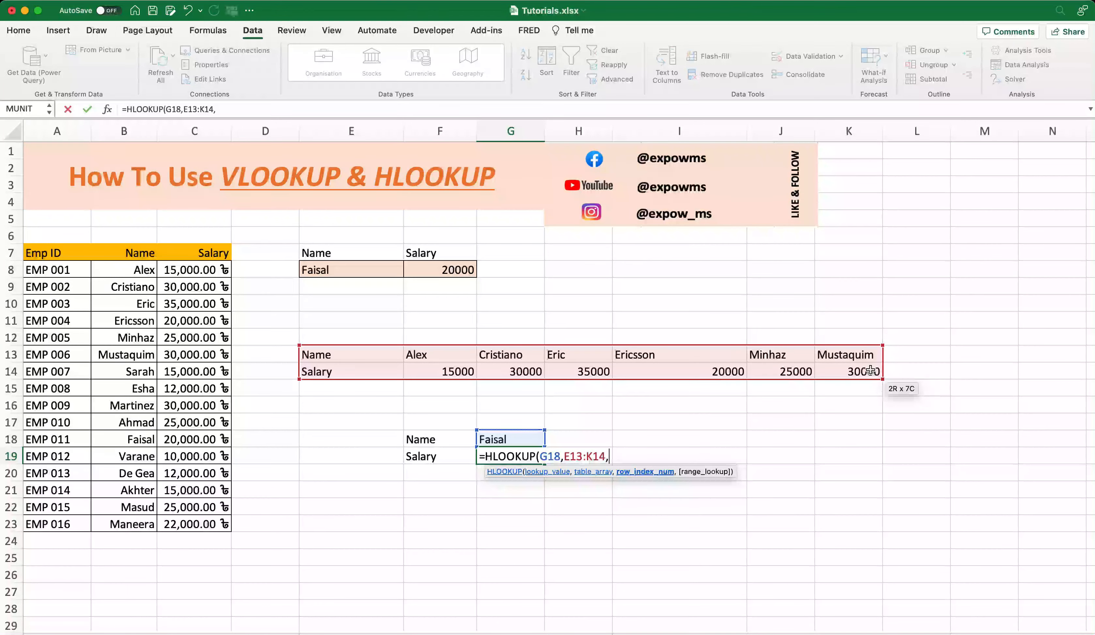
# Step: Make the HLOOKUP table array absolute as $E$13:$K$14
pyautogui.press('BackSpace')
pyautogui.press('F4')
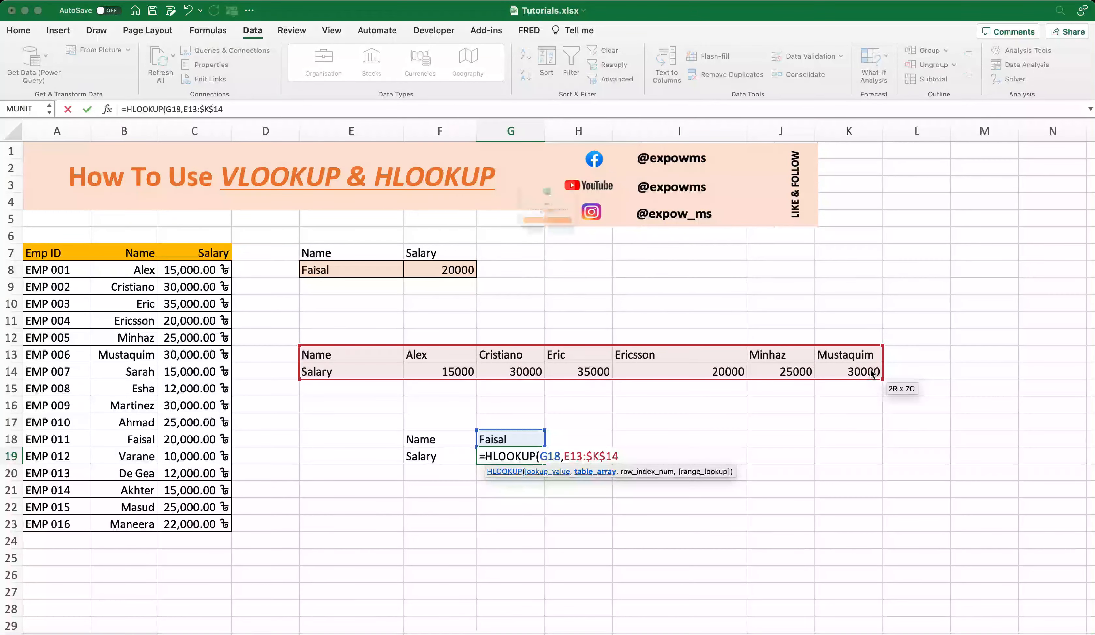
pyautogui.press('Return')
pyautogui.click(575, 247)
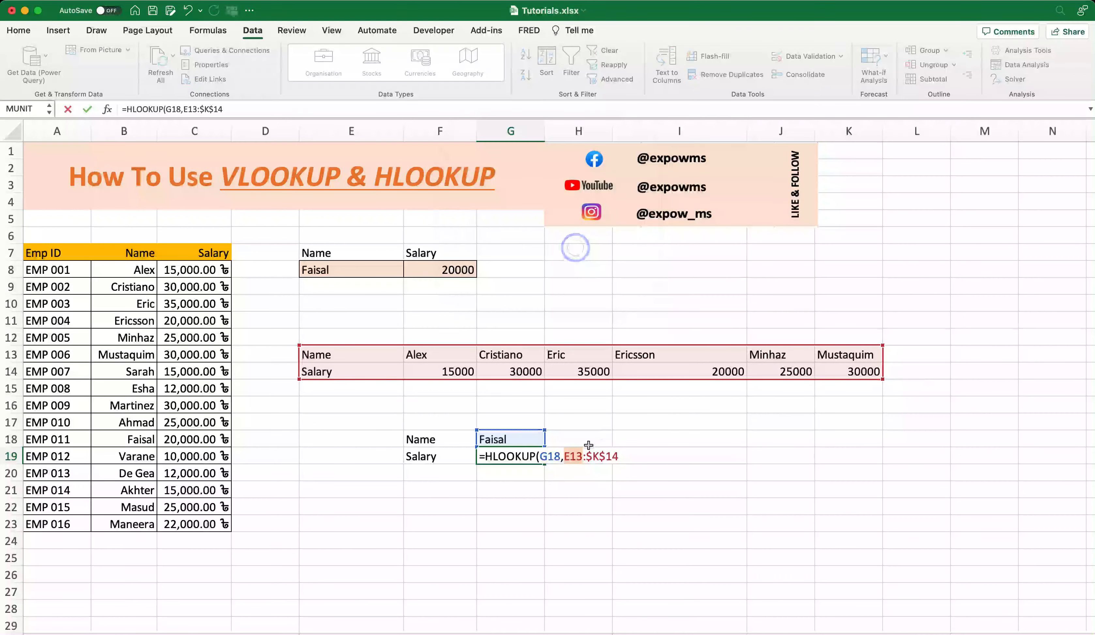
pyautogui.press('F4')
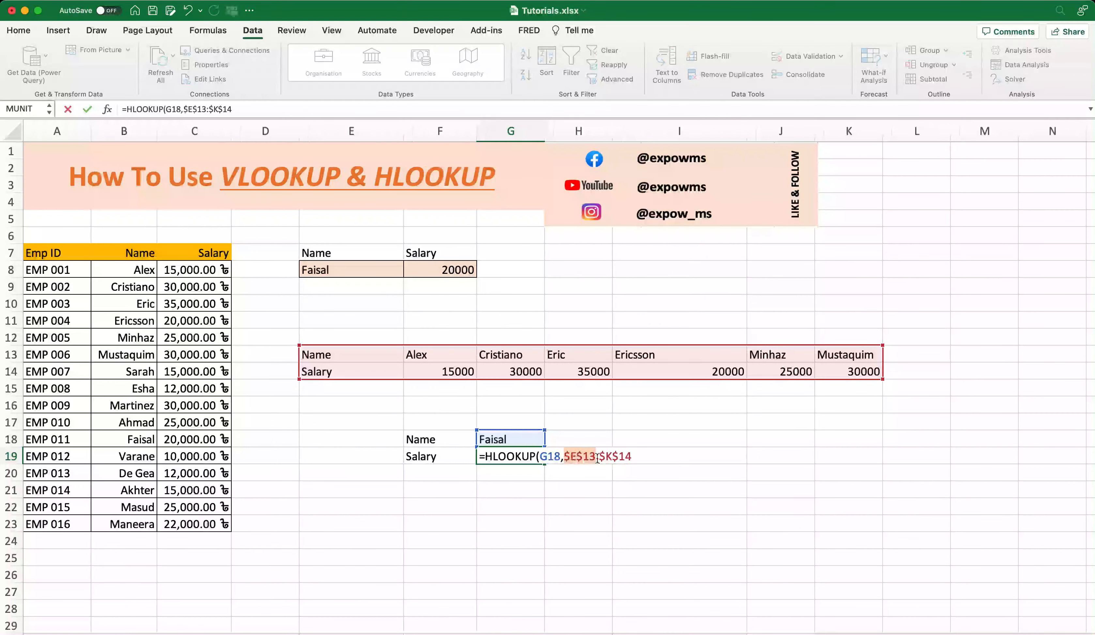
# Step: Complete the HLOOKUP in G19 with row index 2 and FALSE for an exact match, and check its result
pyautogui.click(635, 456)
pyautogui.write(',2')
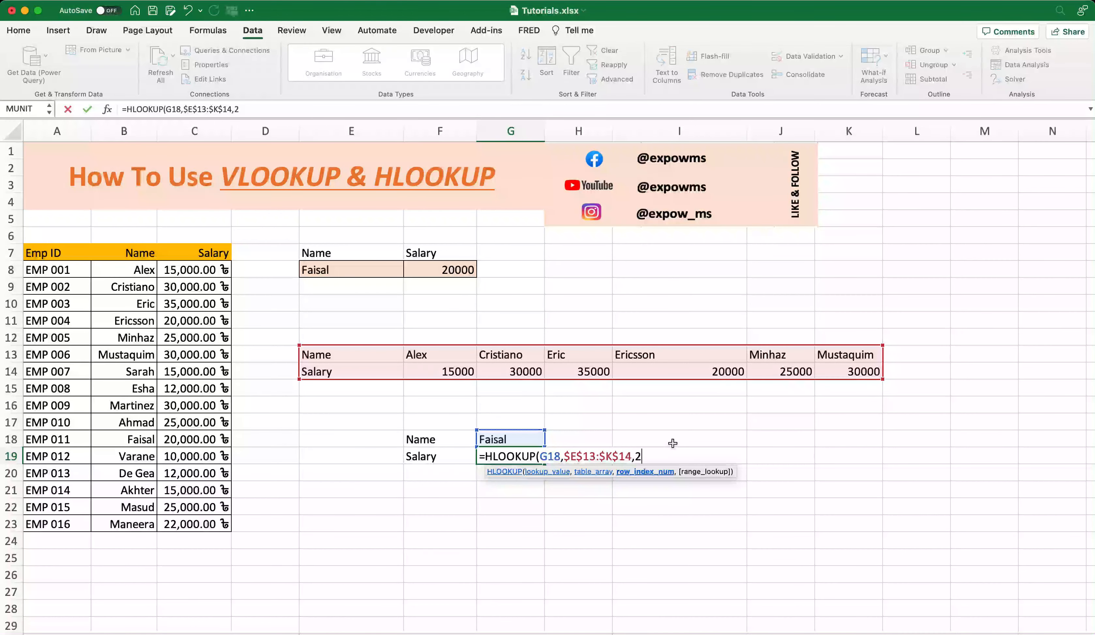
pyautogui.write(',')
pyautogui.press('Down')
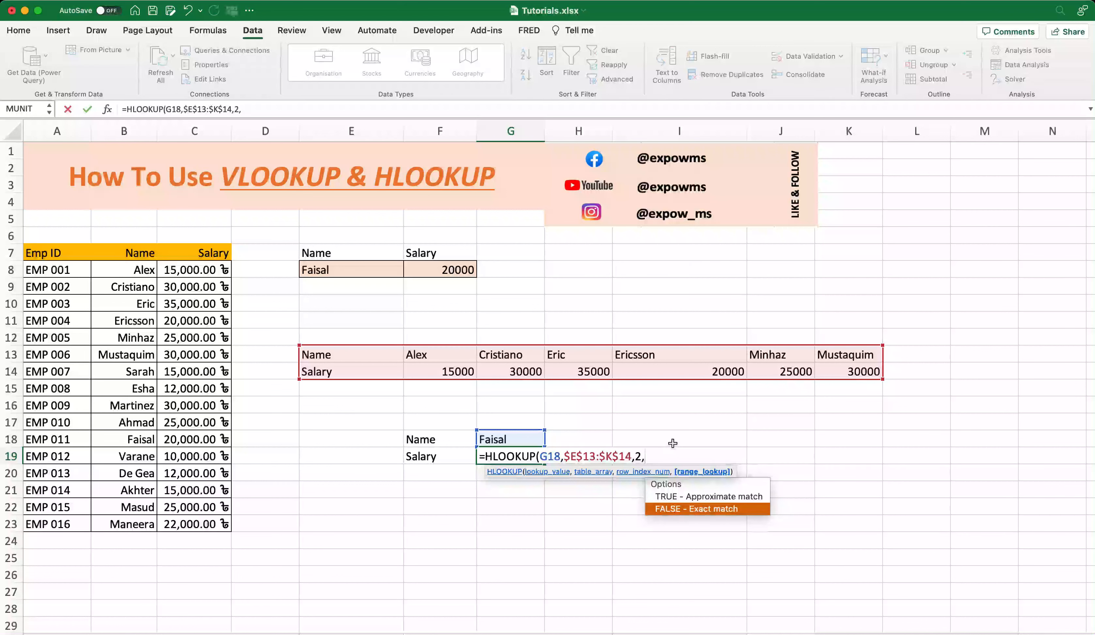
pyautogui.press('Tab')
pyautogui.write(')')
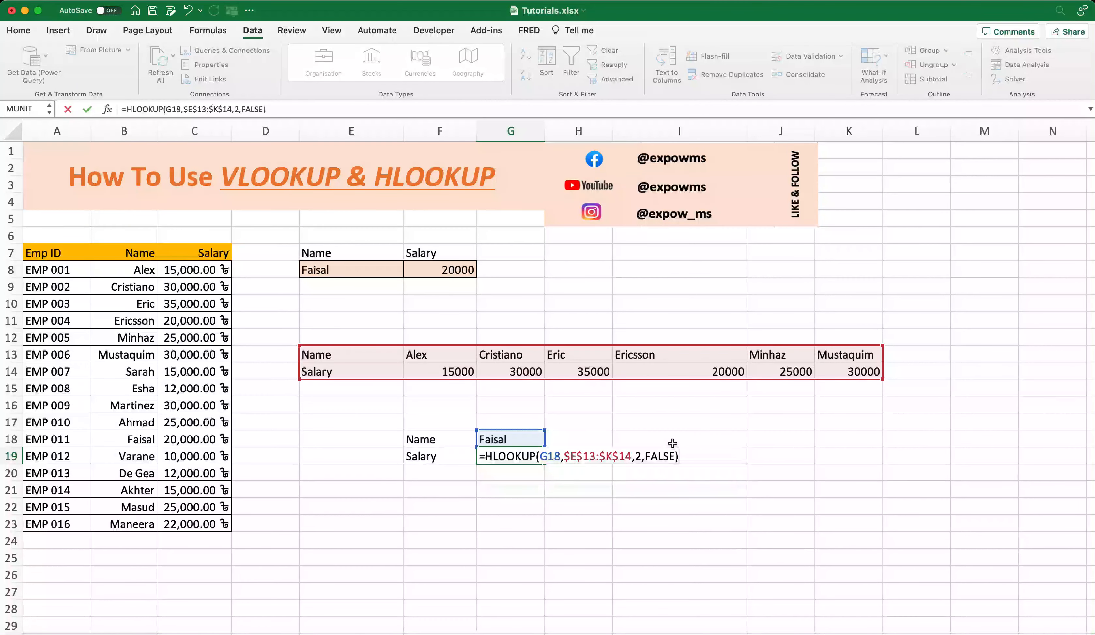
pyautogui.press('Return')
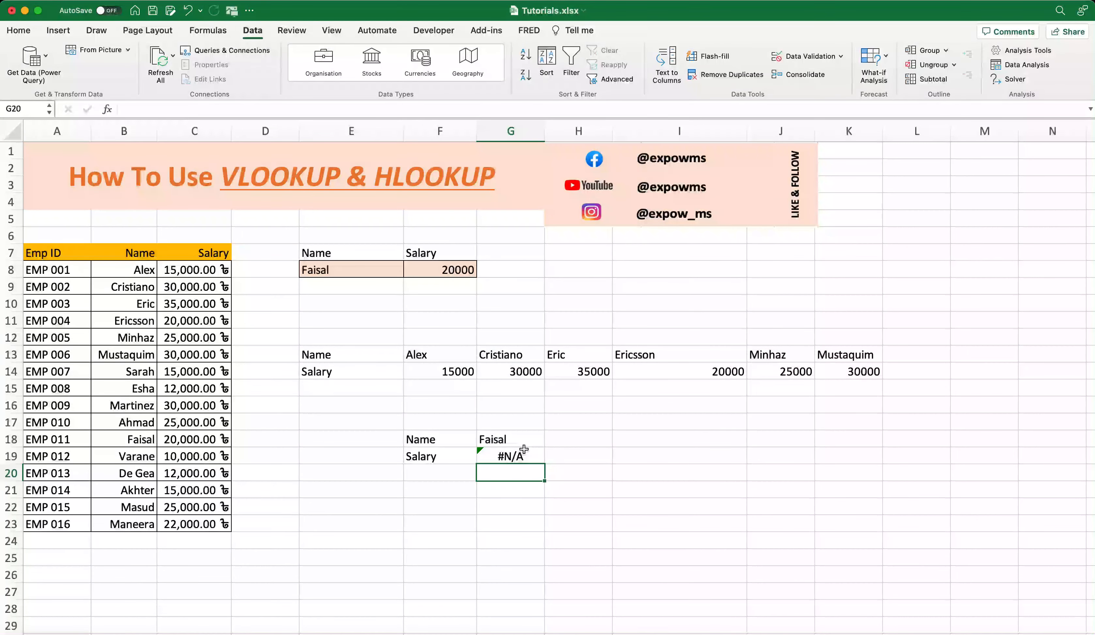
pyautogui.click(523, 449)
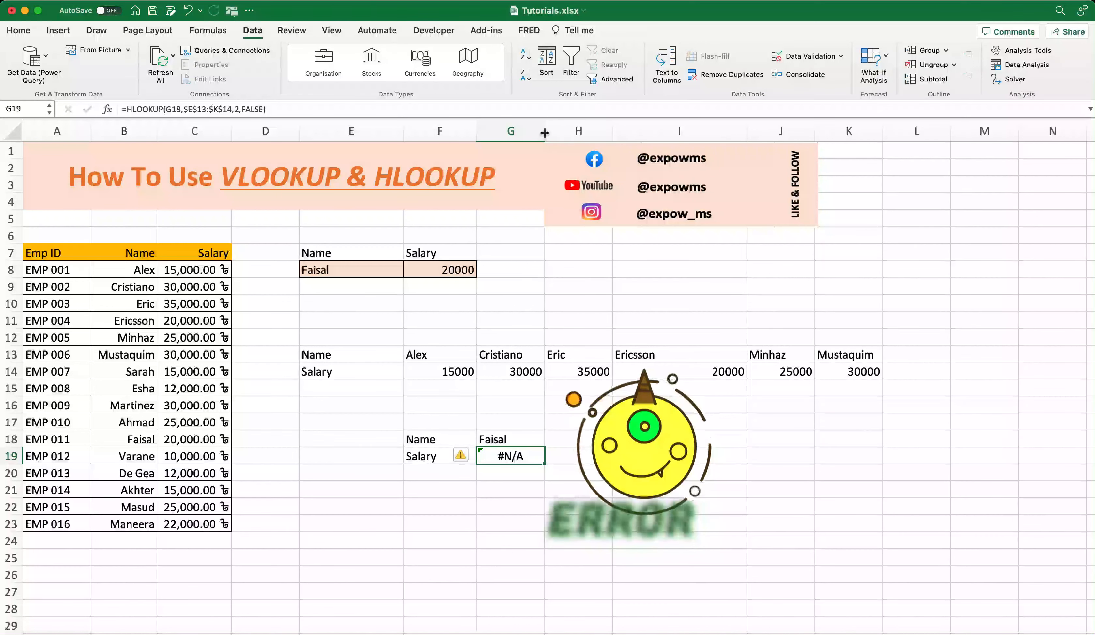
# Step: Widen column G slightly and review the HLOOKUP formula in cell G19 without changing it
pyautogui.moveTo(544, 132); pyautogui.dragTo(576, 132)
pyautogui.click(538, 460)
pyautogui.click(712, 1)
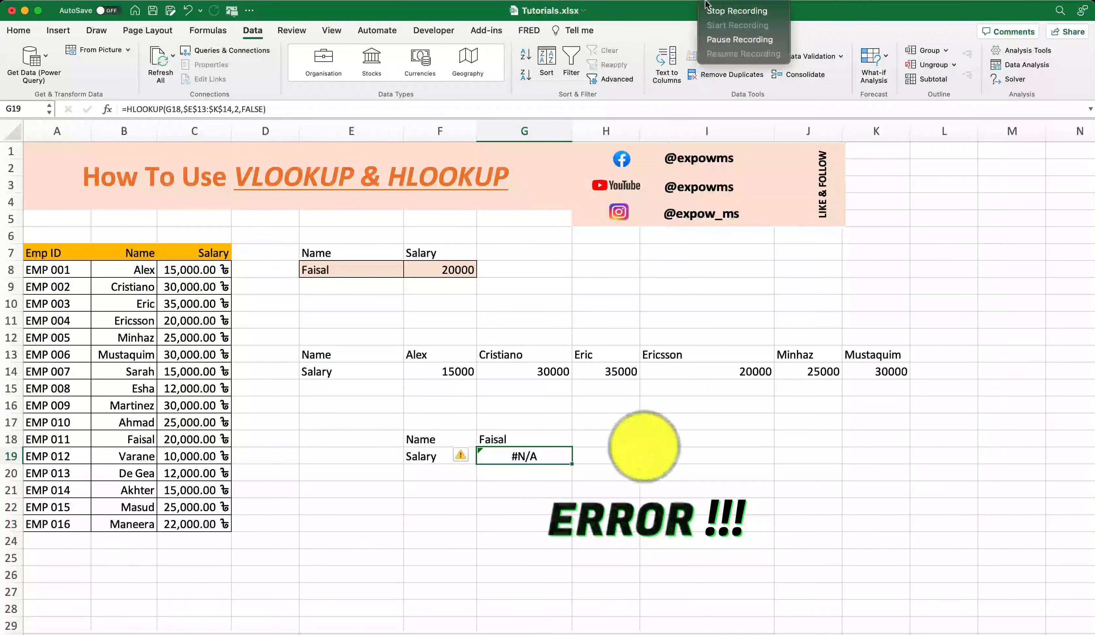
pyautogui.click(648, 6)
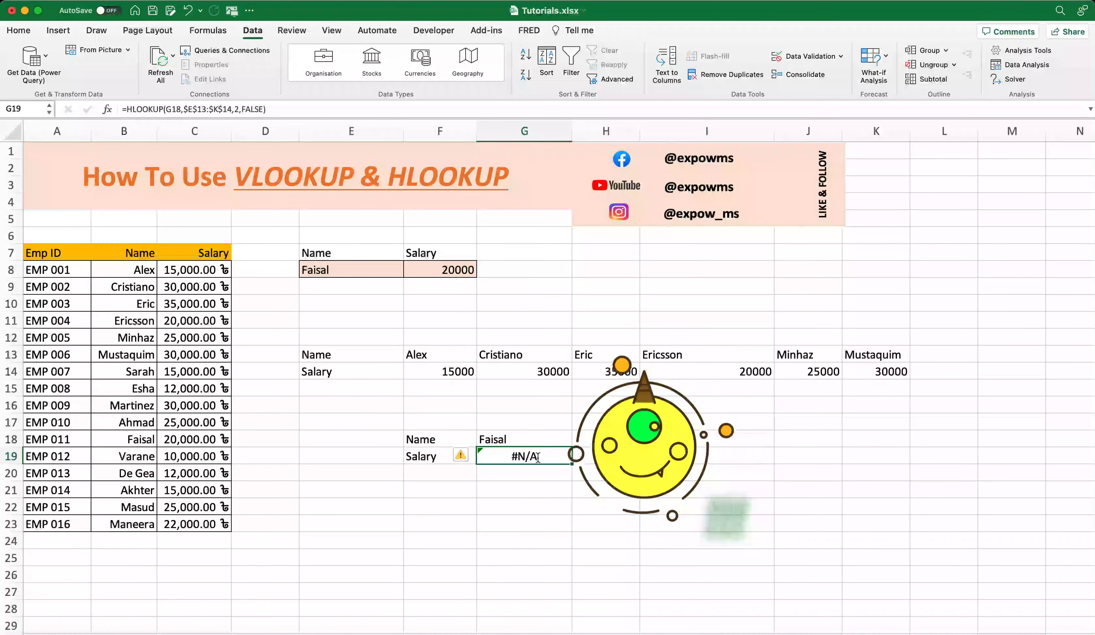
pyautogui.doubleClick(538, 457)
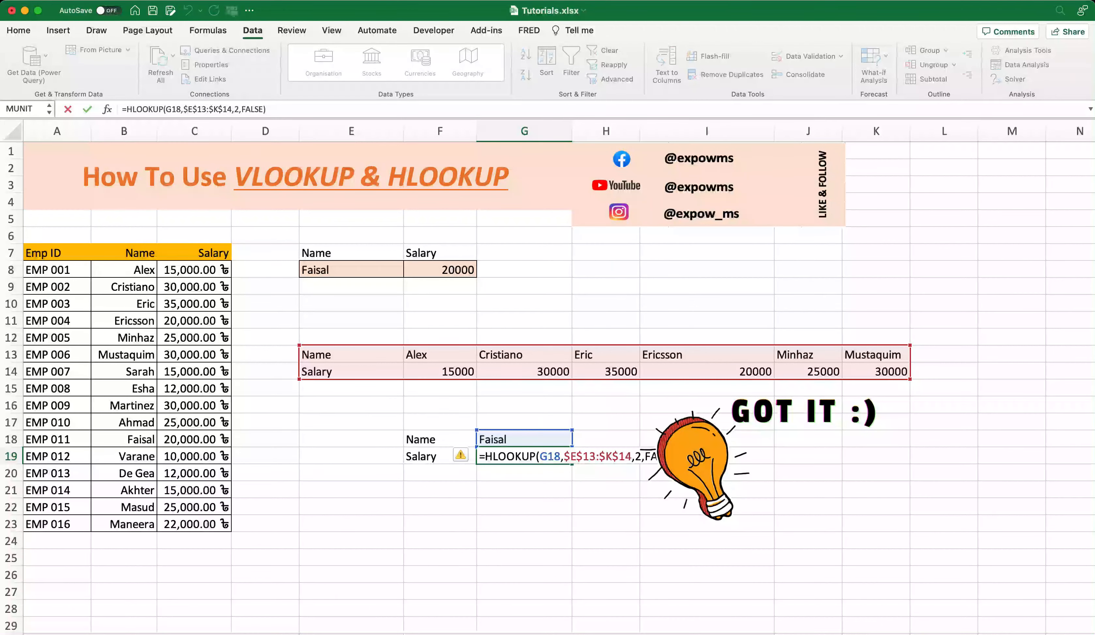
pyautogui.press('Return')
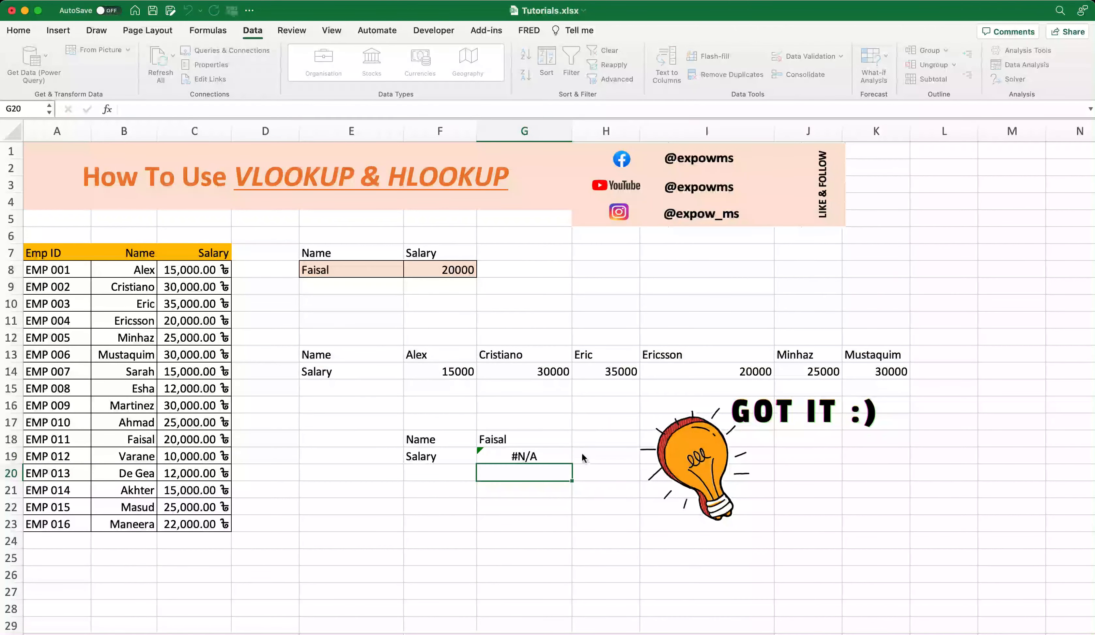
# Step: Replace the lookup name in cell G18 with the name of employee EMP 001 and check the salary in G19
pyautogui.click(537, 440)
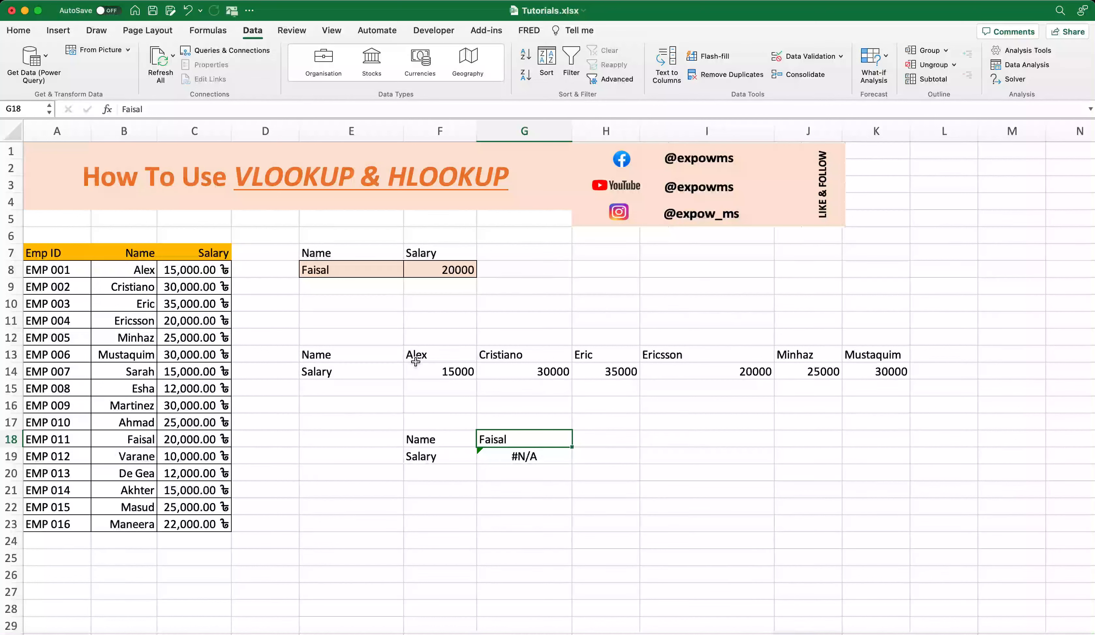
pyautogui.doubleClick(521, 440)
pyautogui.press('BackSpace')
pyautogui.press('BackSpace')
pyautogui.press('BackSpace')
pyautogui.press('BackSpace')
pyautogui.press('BackSpace')
pyautogui.press('BackSpace')
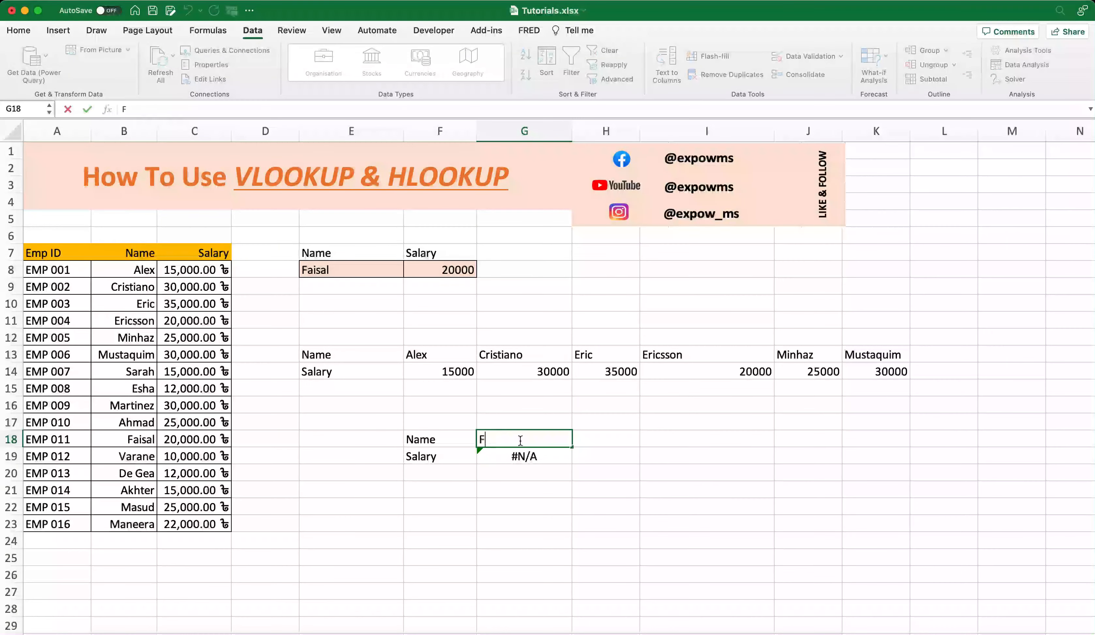
pyautogui.write('Alex')
pyautogui.press('Return')
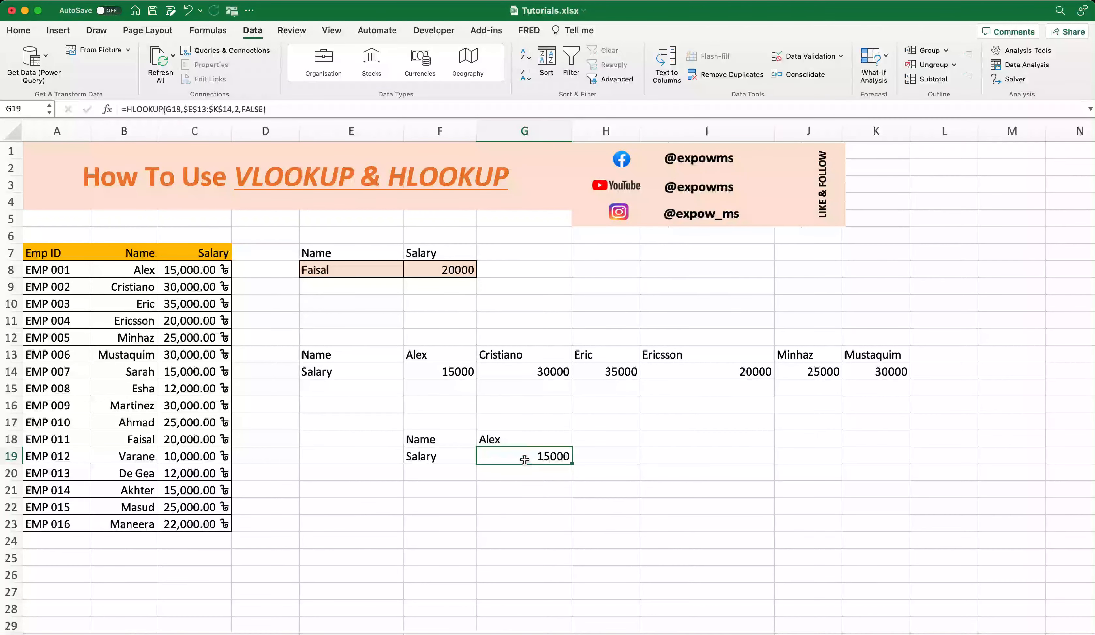
pyautogui.click(524, 458)
# Step: Copy the name cell E8 with its drop-down list into cell G18
pyautogui.click(507, 439)
pyautogui.click(363, 268)
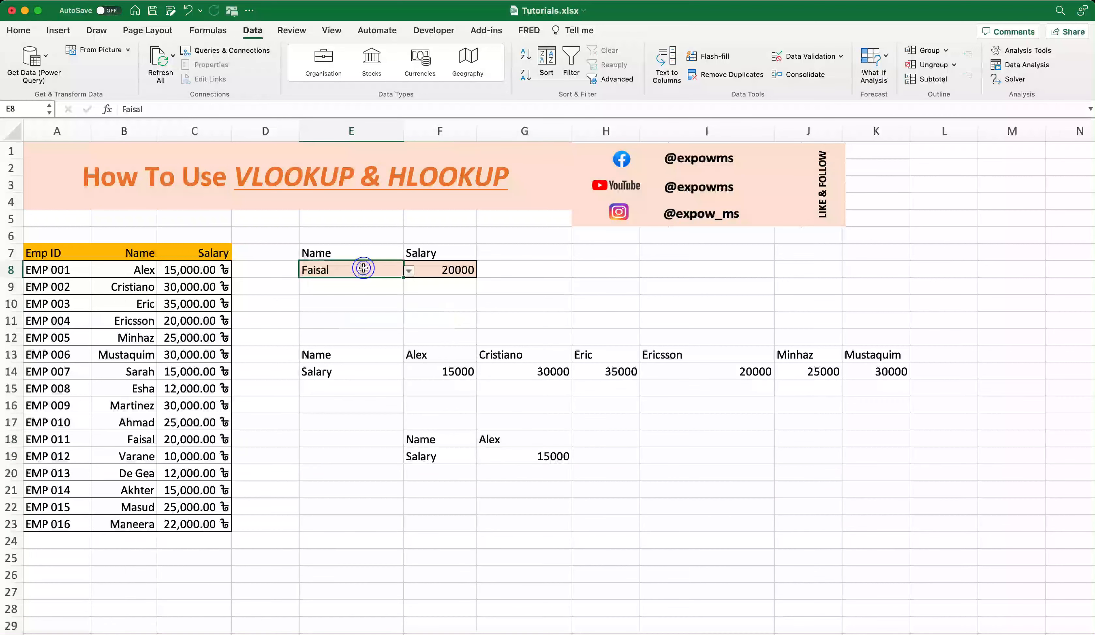
pyautogui.press('super+c')
pyautogui.click(516, 440)
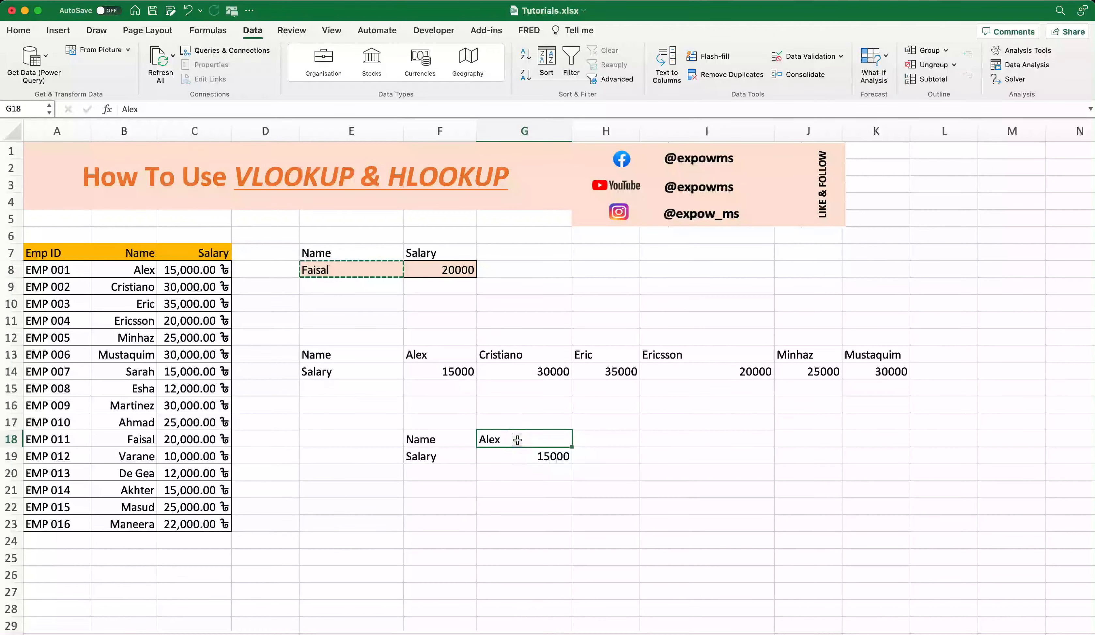
pyautogui.press('super+v')
pyautogui.click(628, 456)
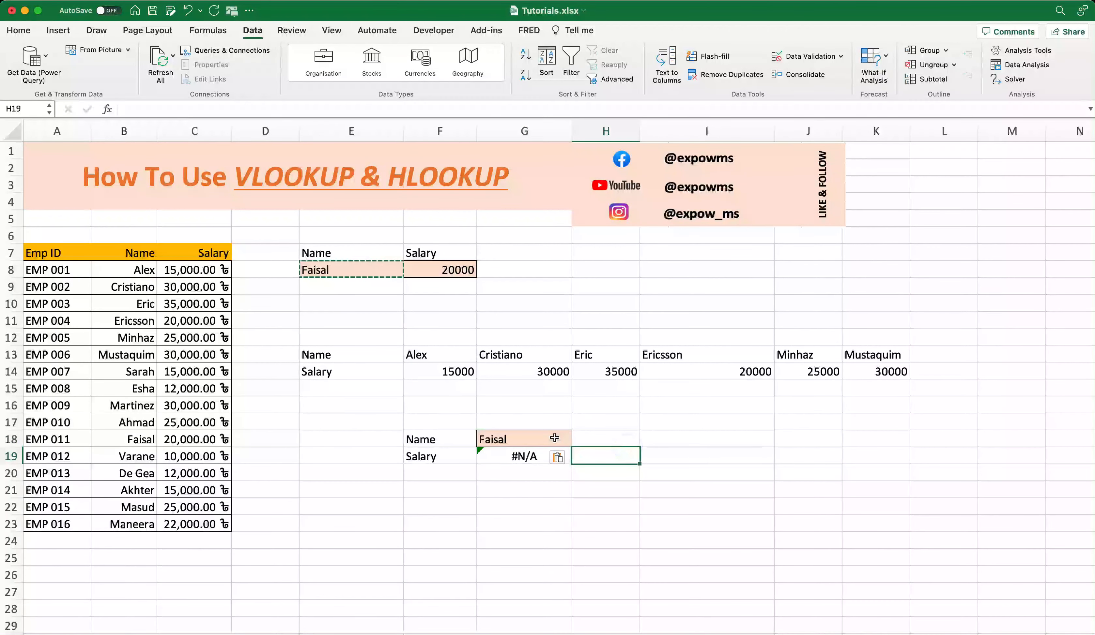
# Step: Choose the names of employees EMP 001, EMP 002 and EMP 005 in turn from the drop-down list in G18
pyautogui.click(551, 439)
pyautogui.click(578, 441)
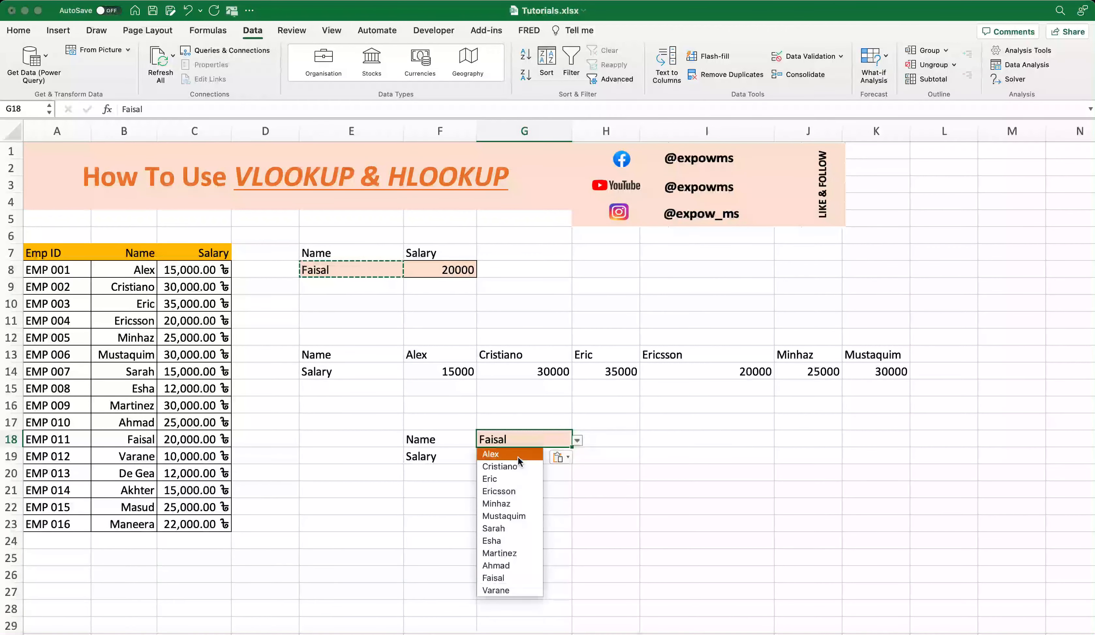
pyautogui.click(517, 457)
pyautogui.click(577, 440)
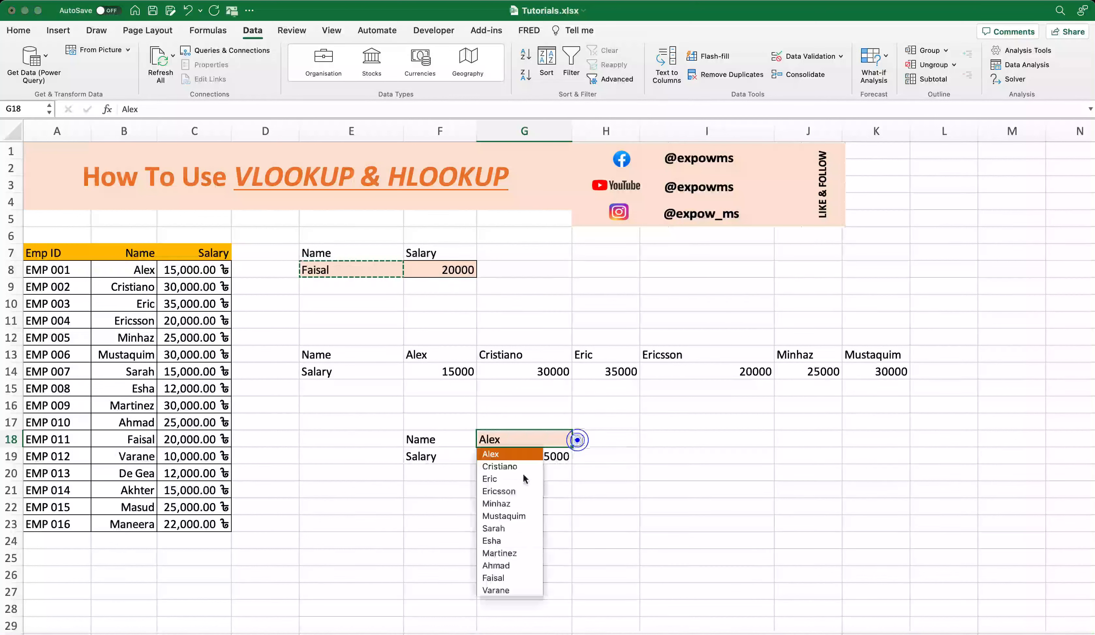
pyautogui.click(511, 467)
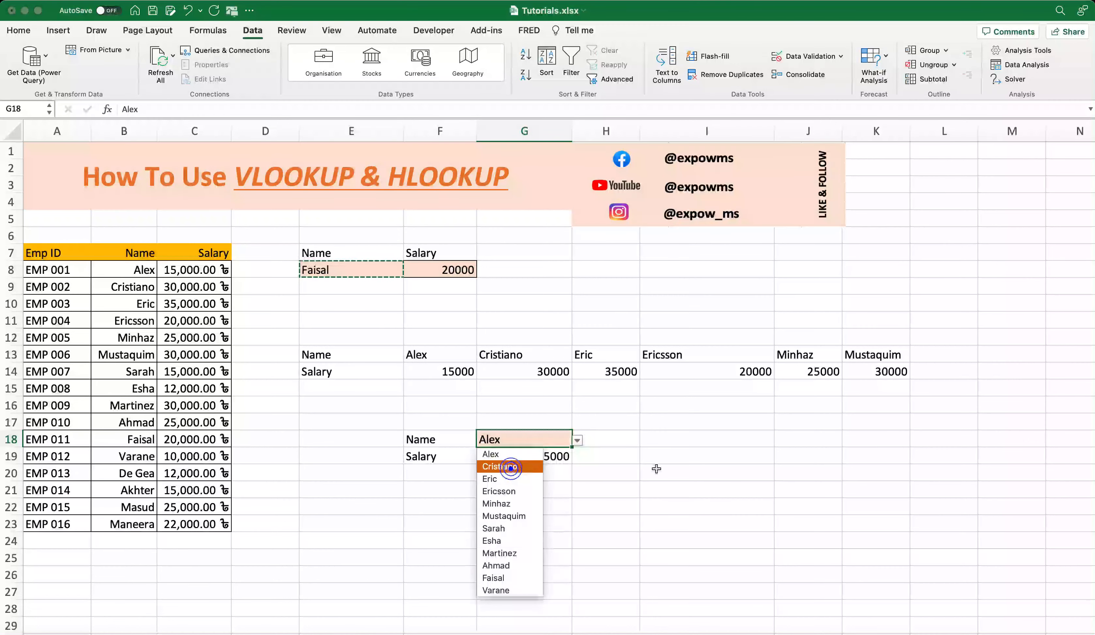
pyautogui.click(578, 440)
pyautogui.click(516, 503)
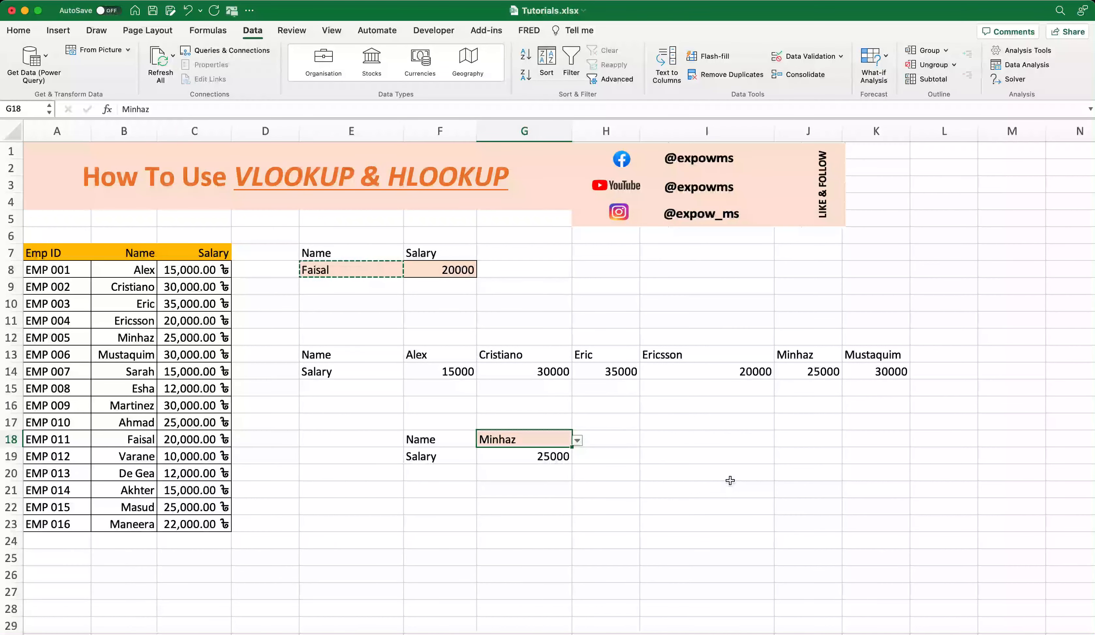
pyautogui.click(730, 480)
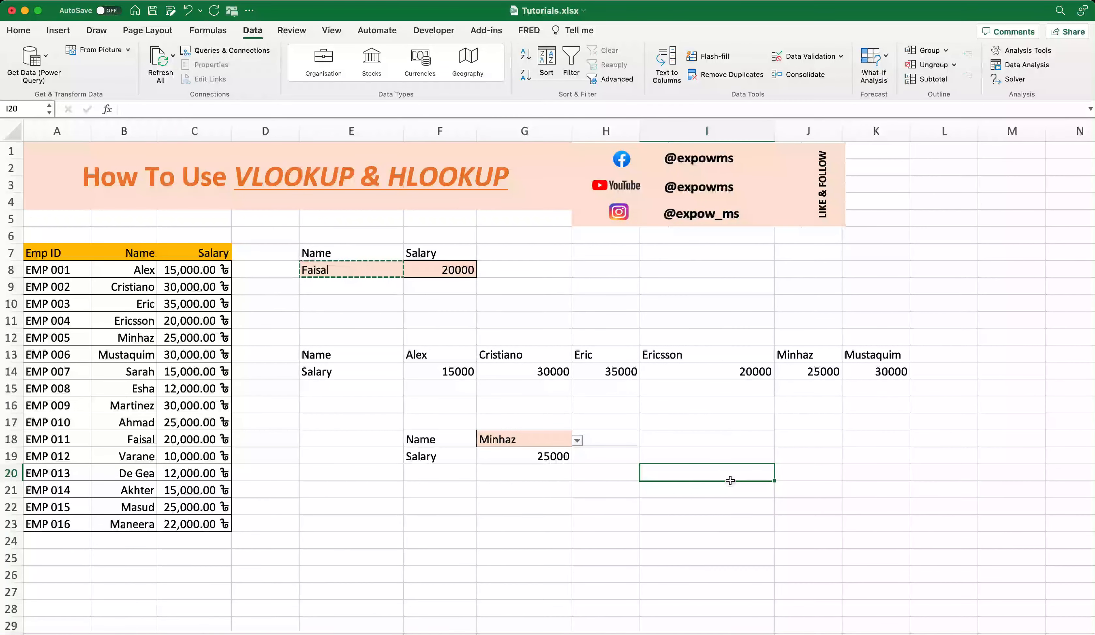